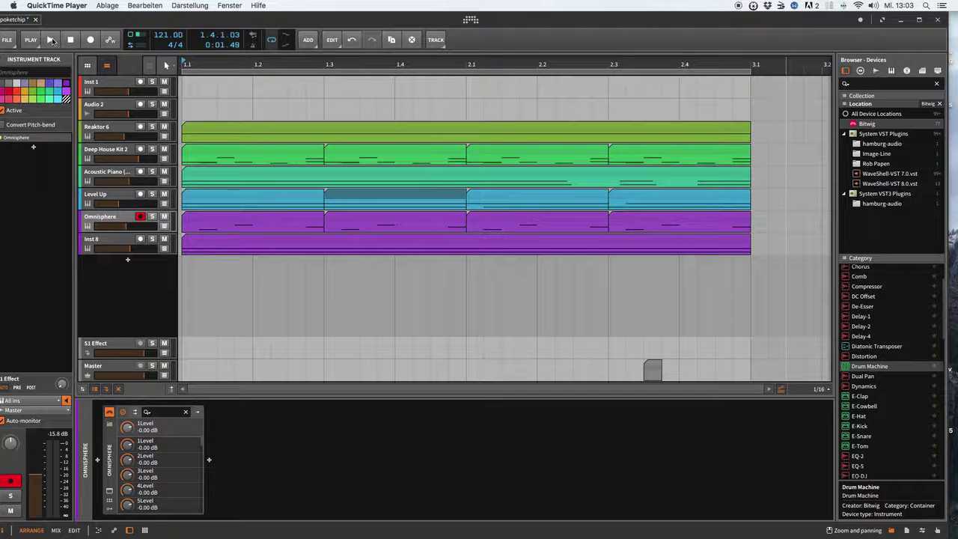
Play back the full arrangement briefly, and audition the Omnisphere track on its own by soloing it
click(53, 41)
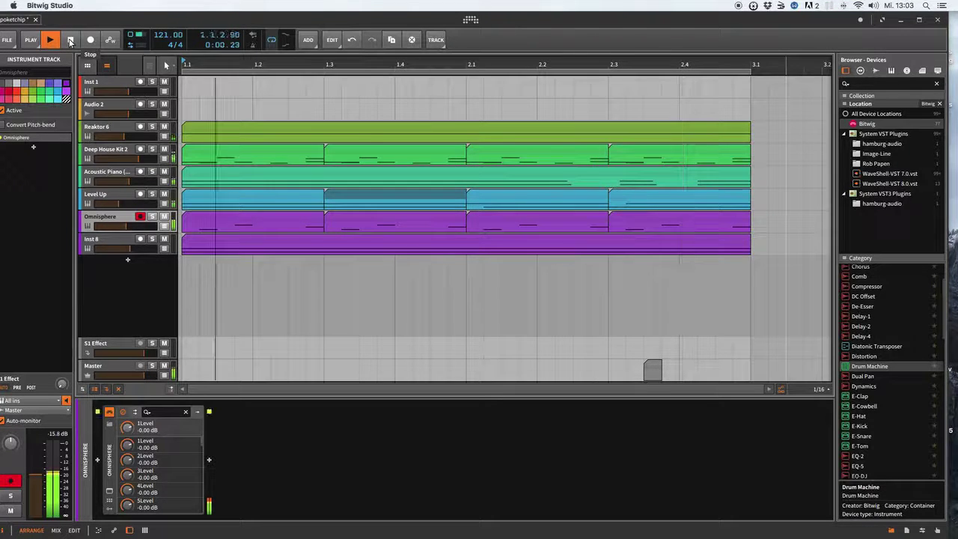
click(70, 40)
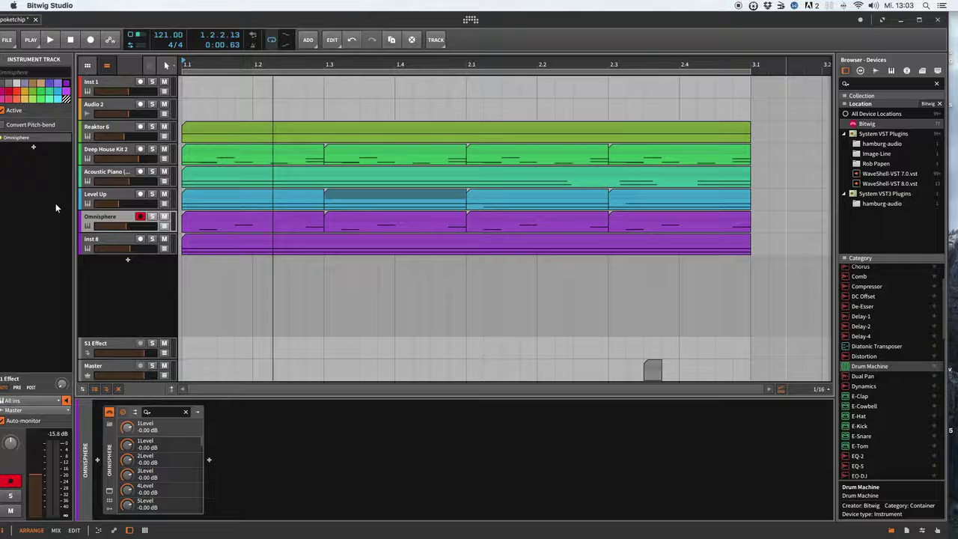
click(151, 218)
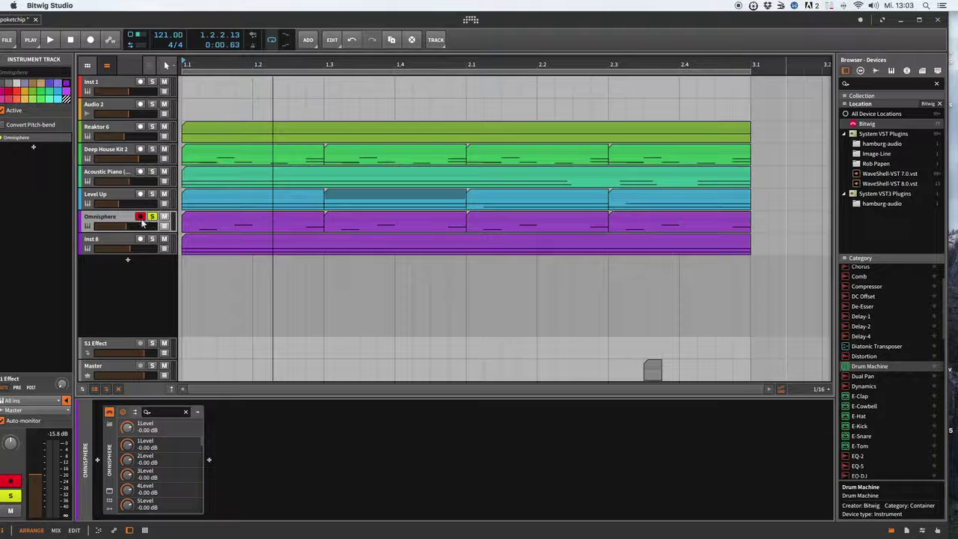
click(50, 40)
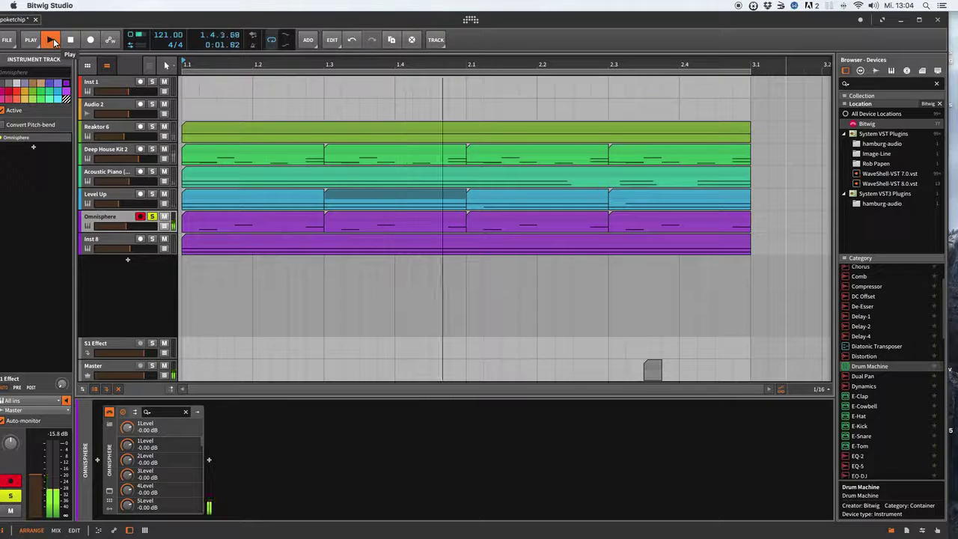
click(71, 41)
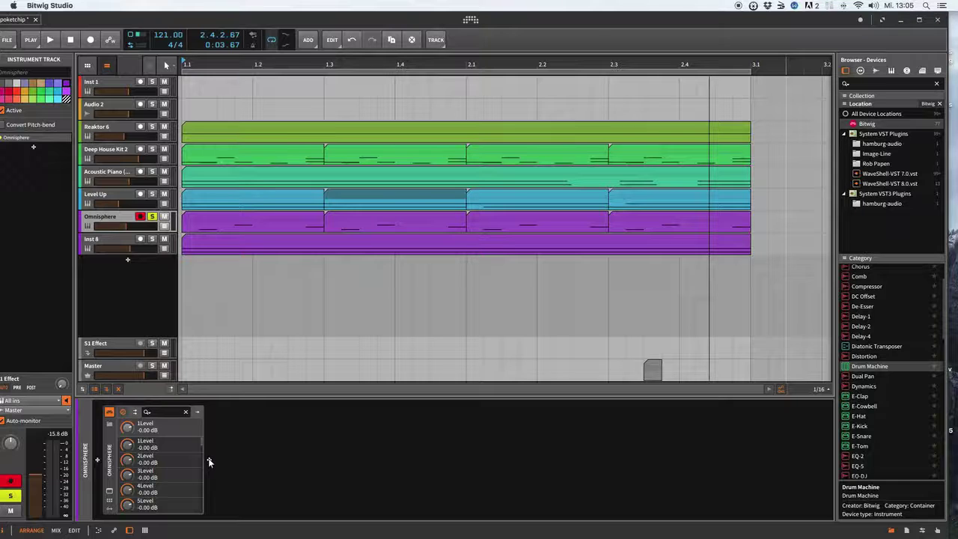
Unsolo the Omnisphere track and play the arrangement briefly with the Deep House Kit 2 track selected
click(152, 217)
click(110, 153)
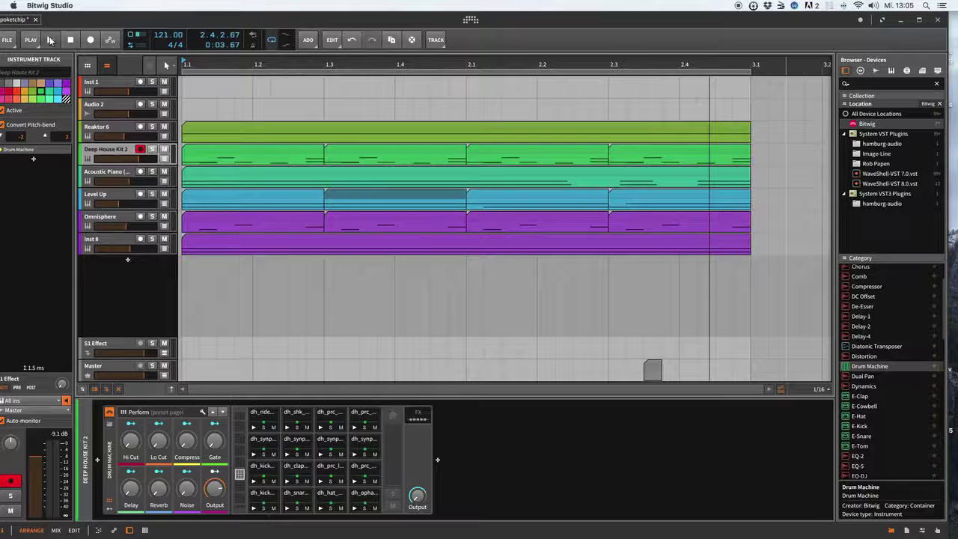
click(50, 40)
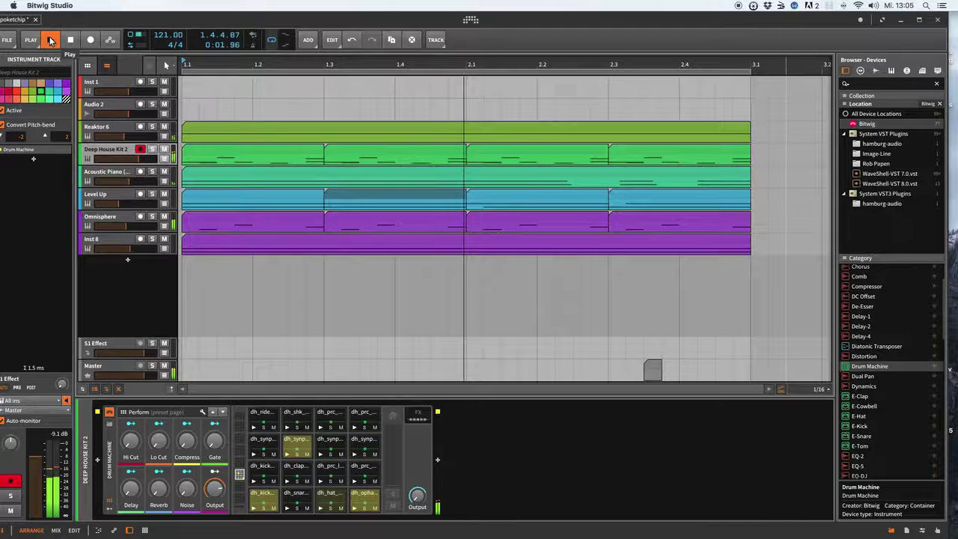
click(69, 40)
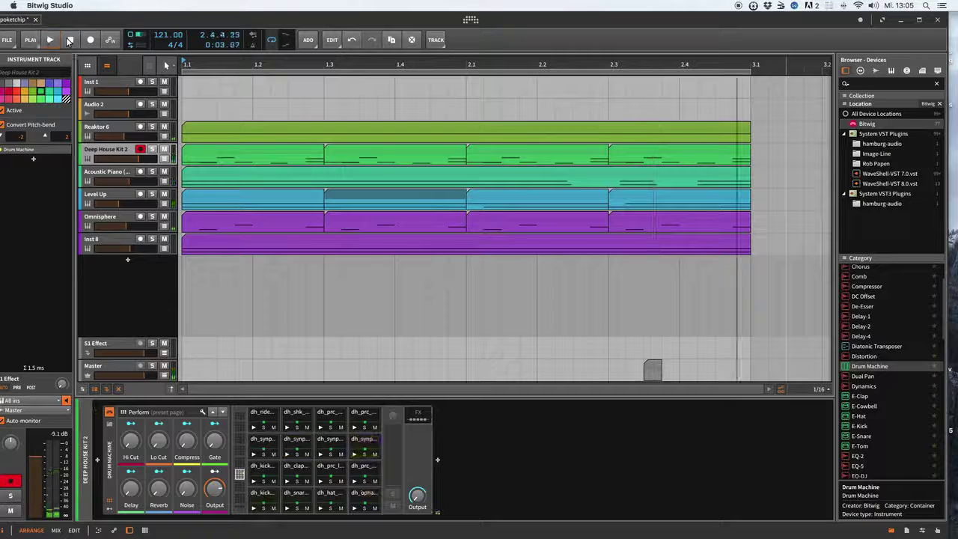
Duplicate the Deep House Kit 2 track and add an audio track between the original and its copy
click(113, 151)
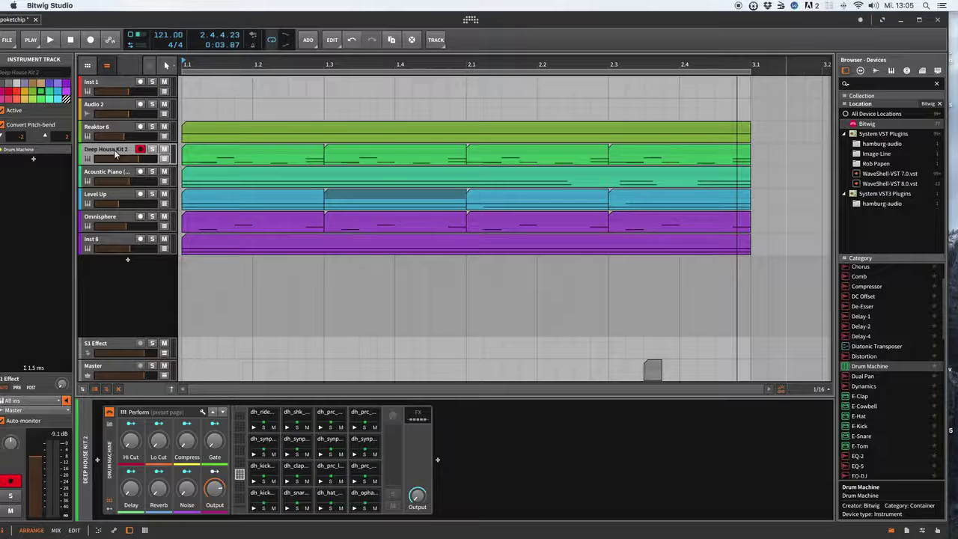
key(super+d)
right_click(116, 153)
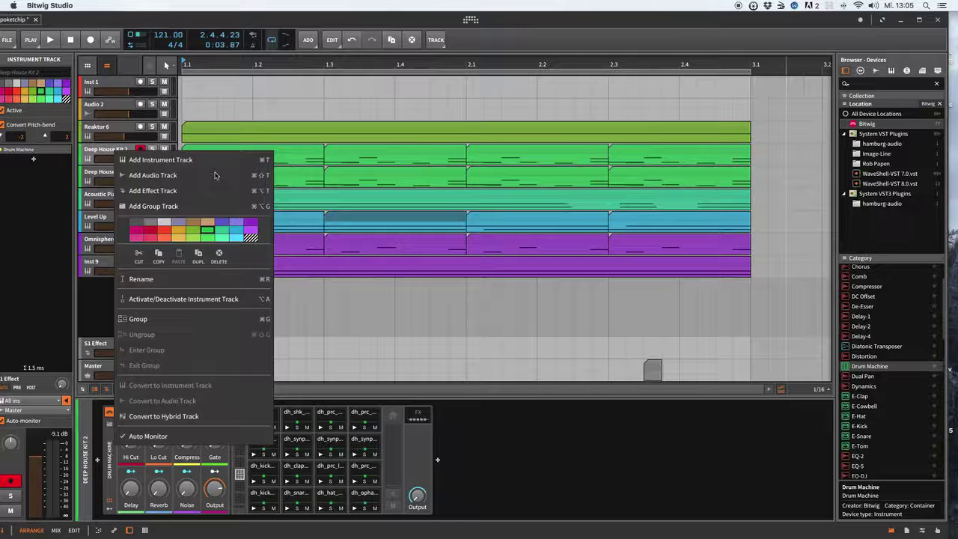
click(263, 175)
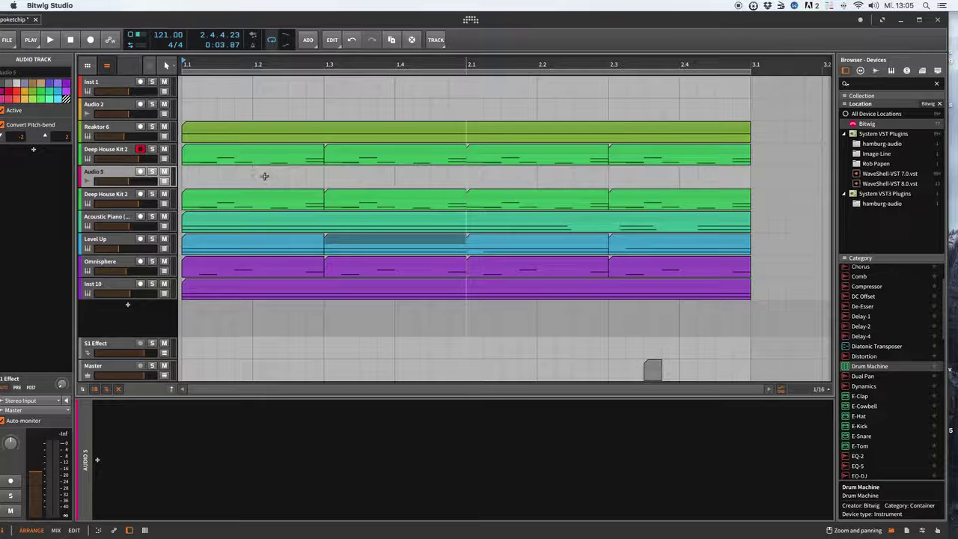
Delete the notes other than dh_kick_deaf from beat 1.2.4 to the end on the duplicated Deep House Kit 2 track
click(204, 197)
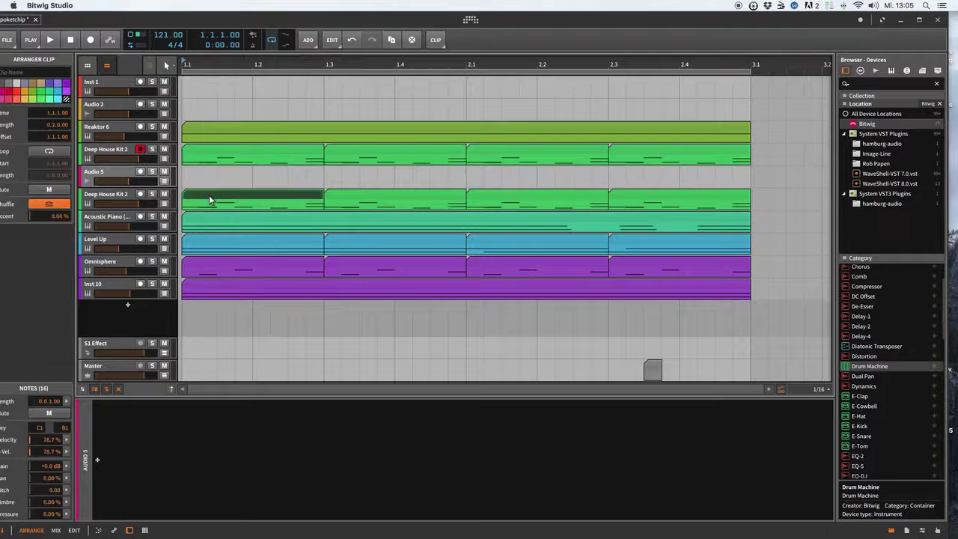
double_click(214, 196)
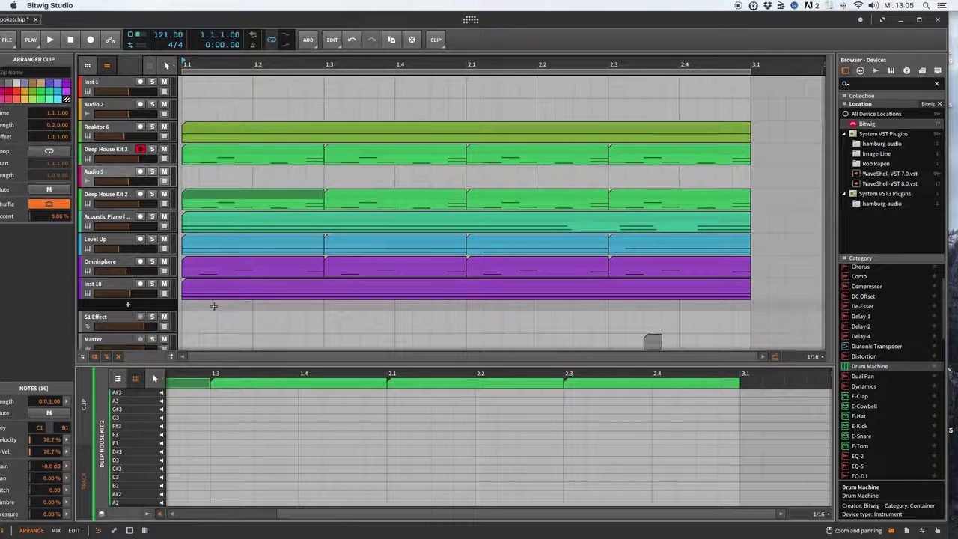
drag(240, 363, 245, 161)
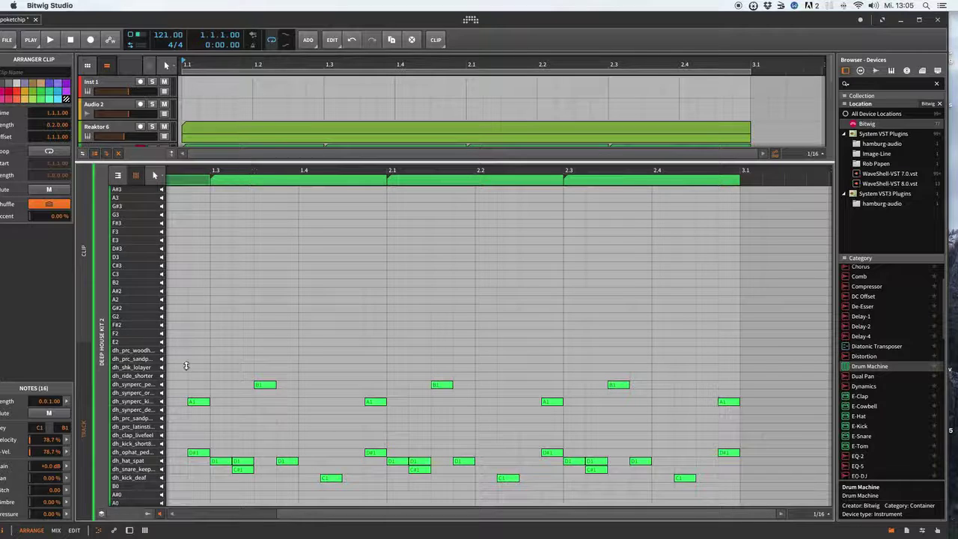
drag(181, 352, 725, 469)
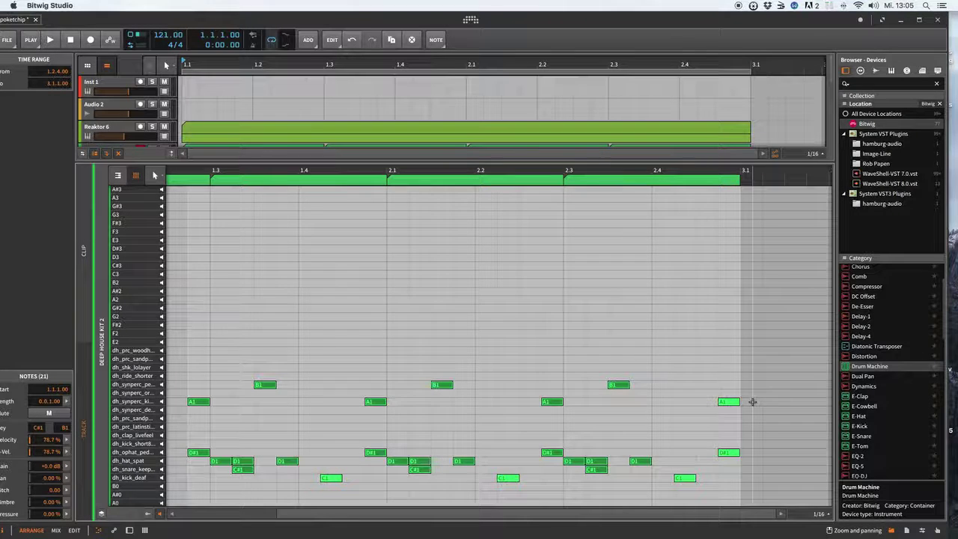
key(Delete)
drag(694, 386, 750, 464)
key(Delete)
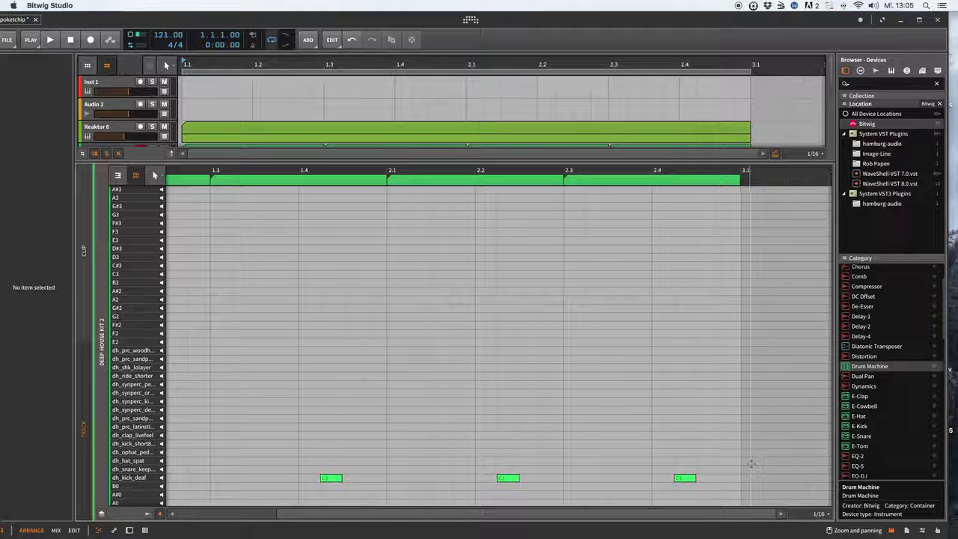
Delete the first clip on the duplicated Deep House Kit 2 track and move the second clip to 1.1
drag(232, 161, 269, 449)
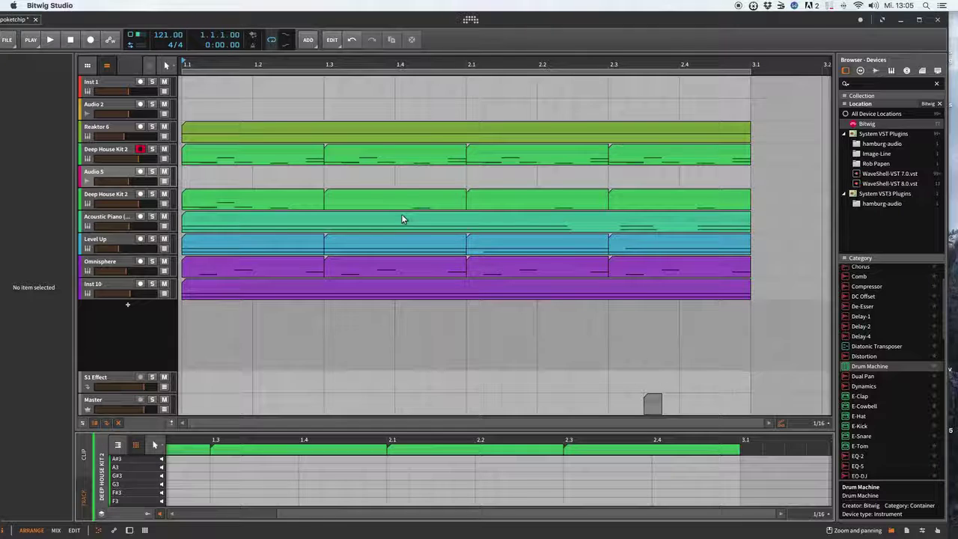
click(307, 200)
click(299, 196)
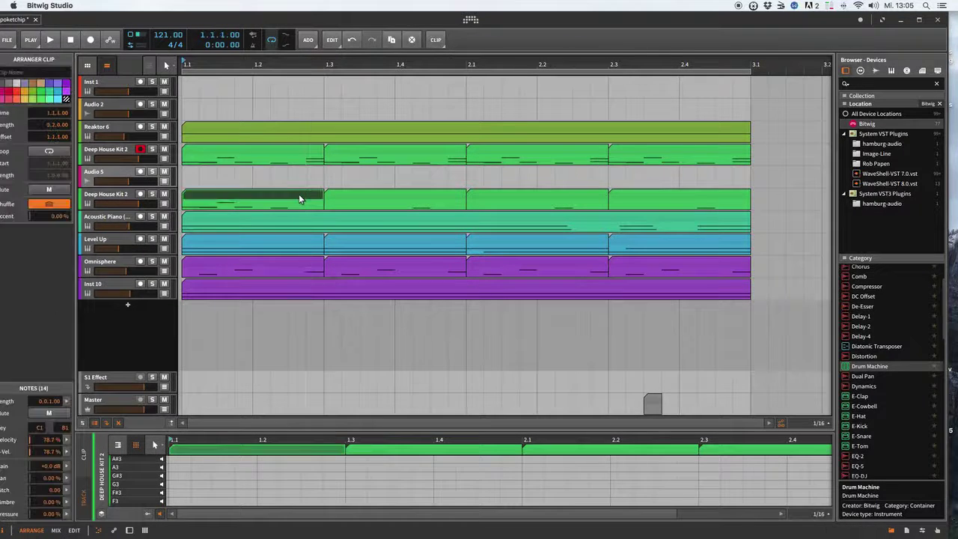
key(Delete)
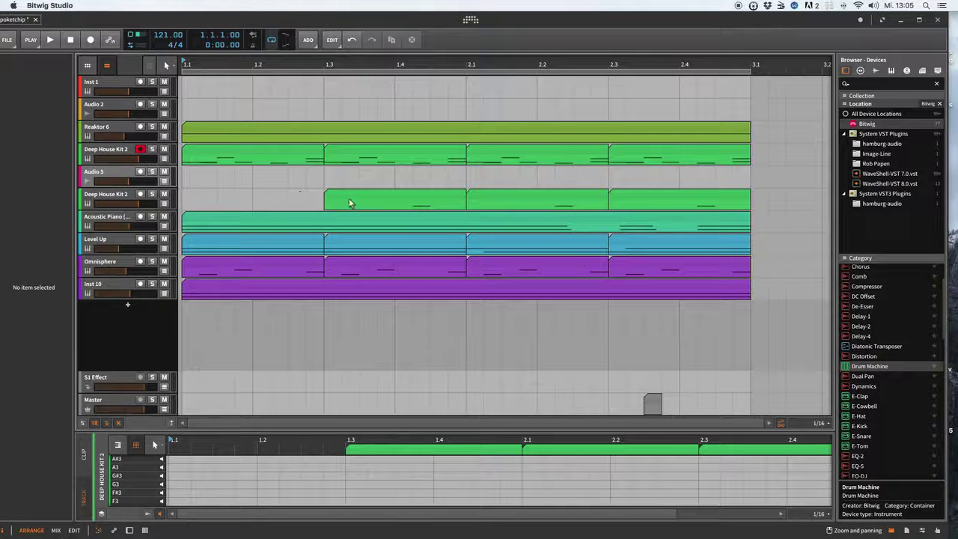
drag(325, 197, 186, 197)
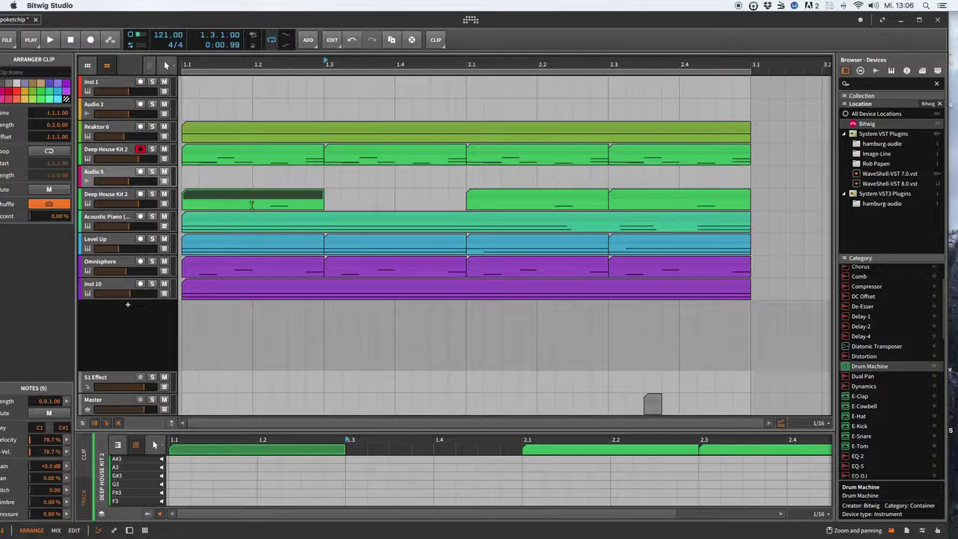
drag(309, 440, 332, 216)
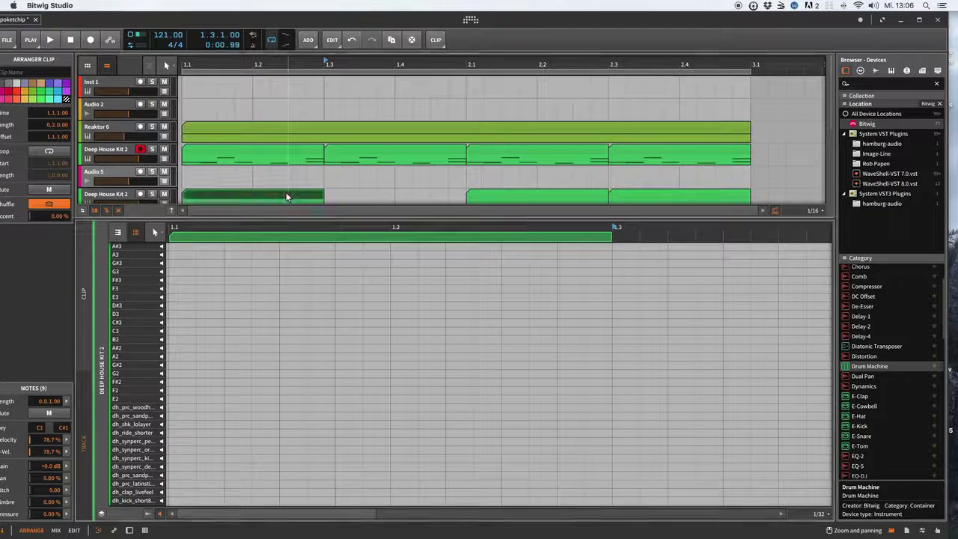
Delete the three remaining clips on the duplicated Deep House Kit 2 track
key(Delete)
click(519, 197)
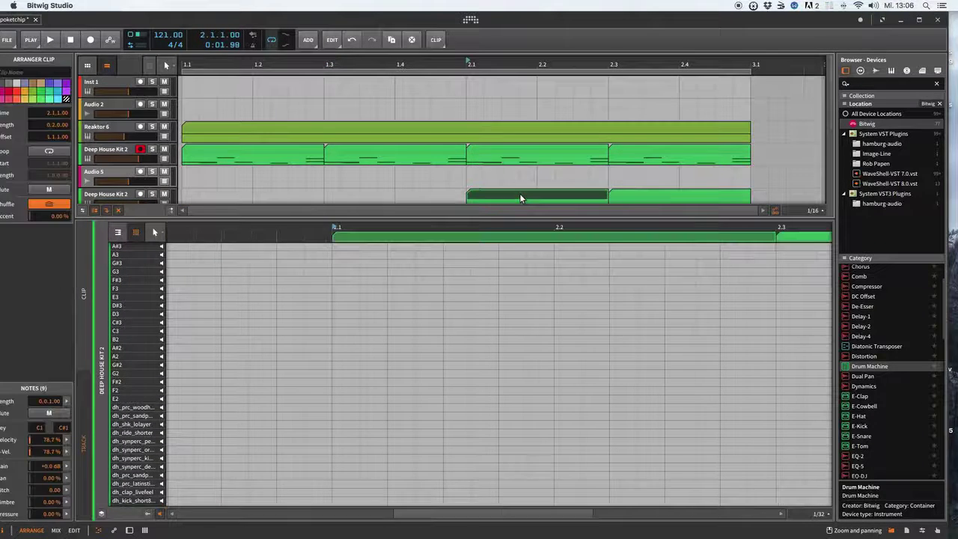
key(Delete)
click(660, 198)
key(Delete)
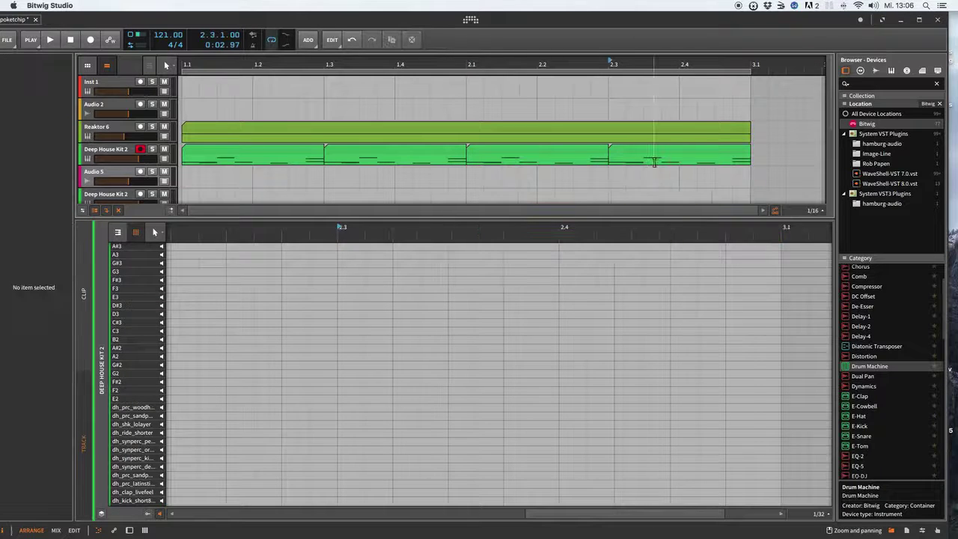
Duplicate the last clip of the original Deep House Kit 2 track and move the copy to 1.1 on the duplicated track
click(650, 155)
click(651, 152)
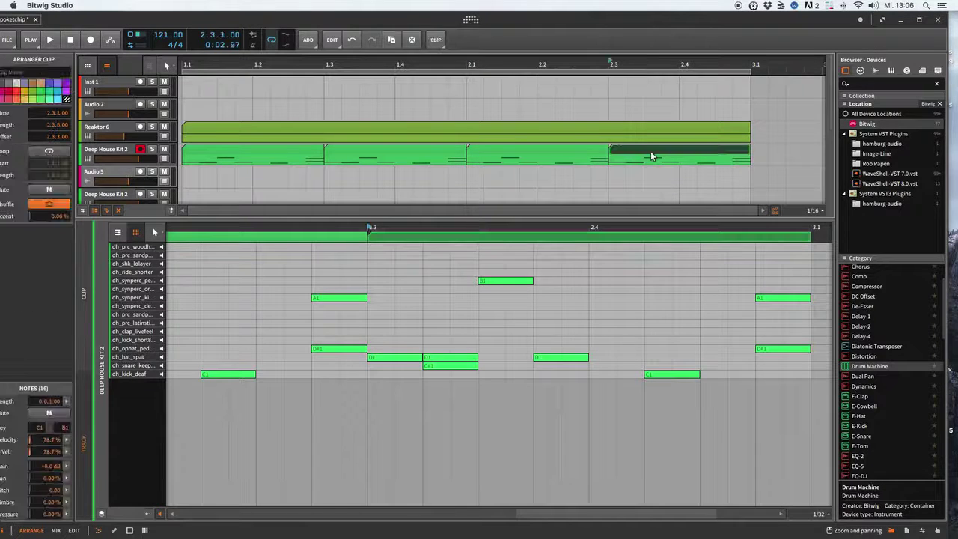
key(ctrl+d)
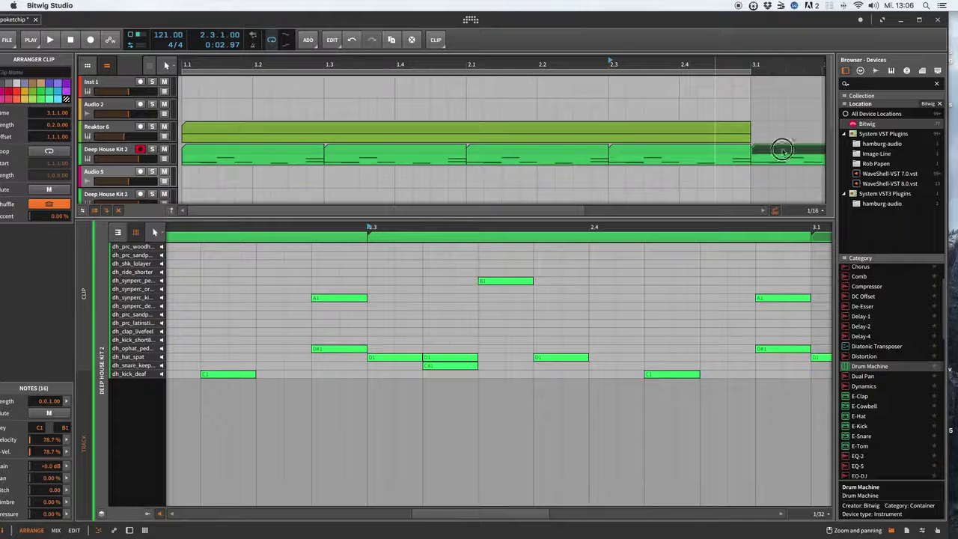
drag(792, 154, 188, 202)
key(d)
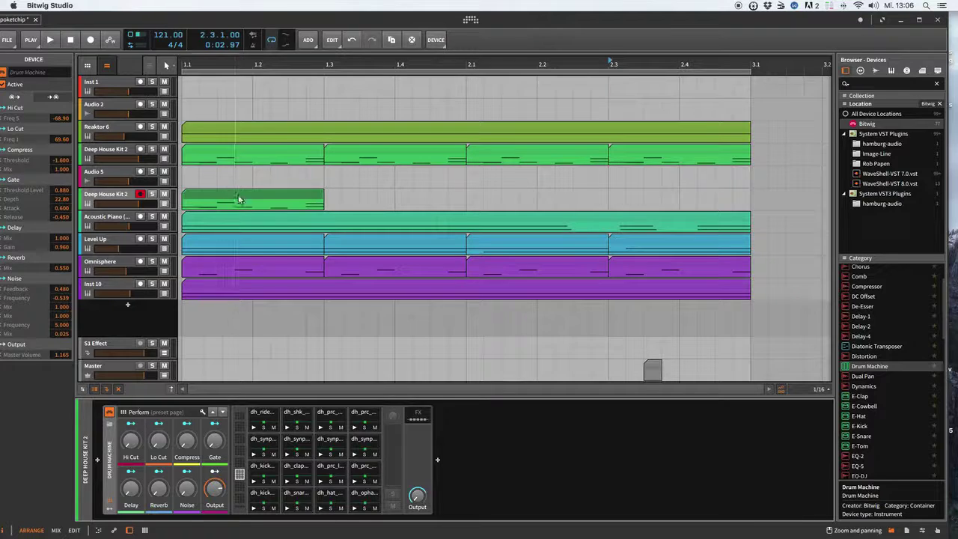
Open the copied drum clip in an enlarged note editor, bring its notes into view and play the arrangement briefly
double_click(234, 200)
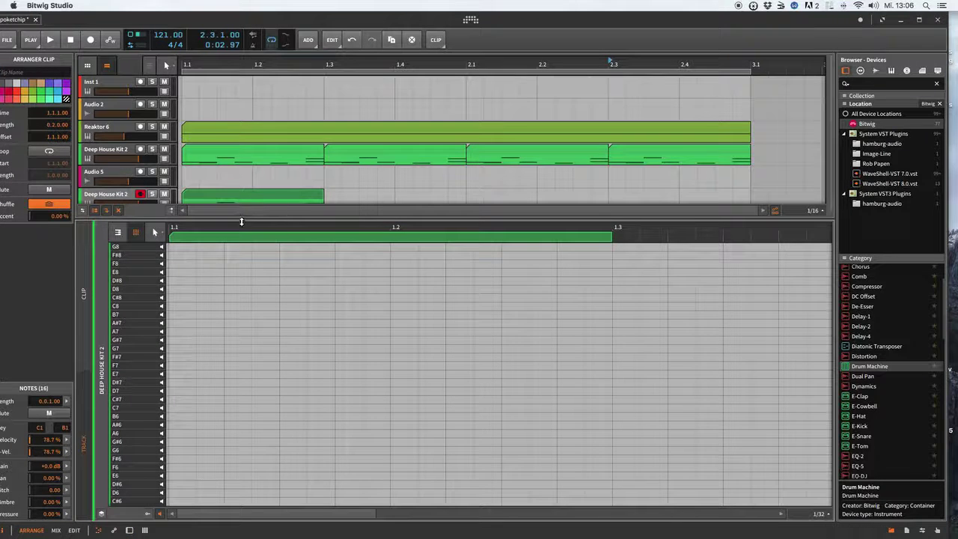
drag(244, 216, 261, 126)
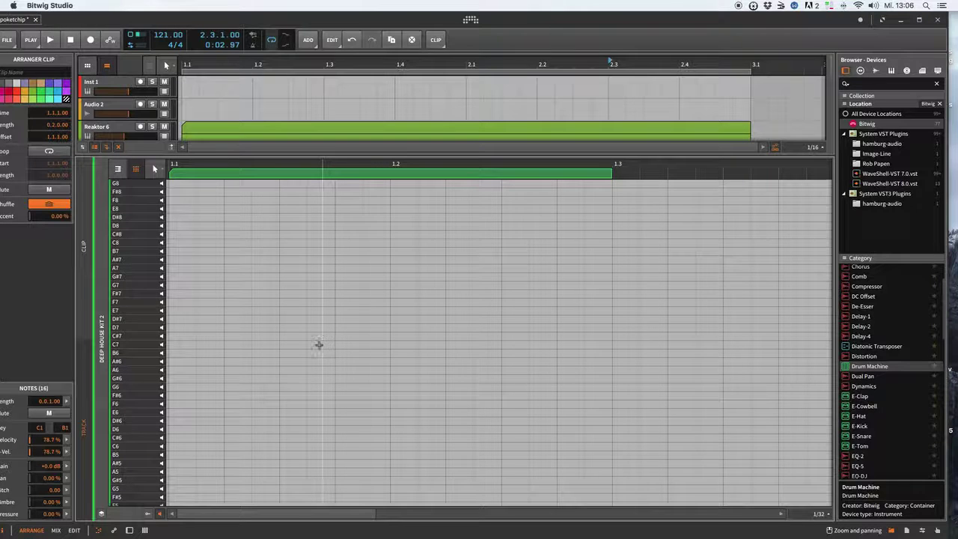
scroll(318, 345, down, 15)
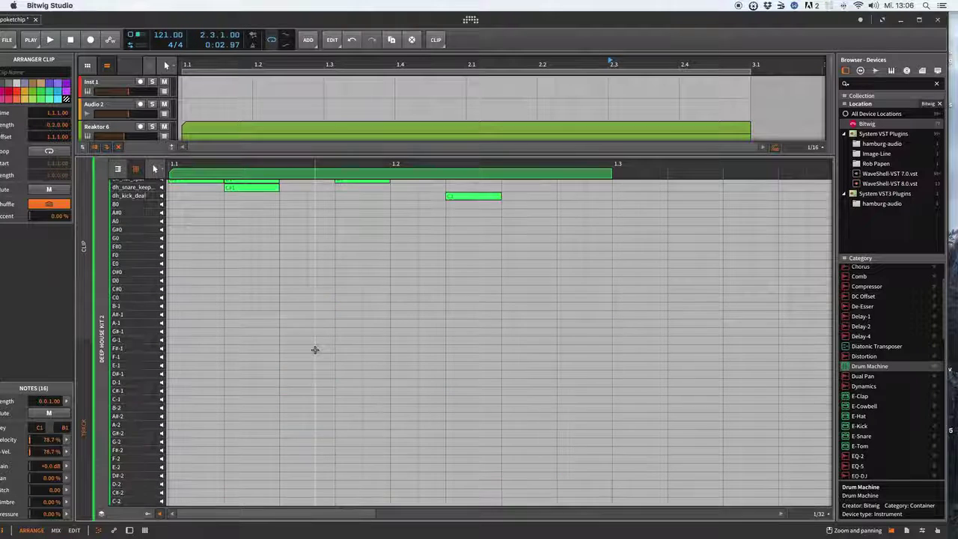
scroll(315, 349, up, 5)
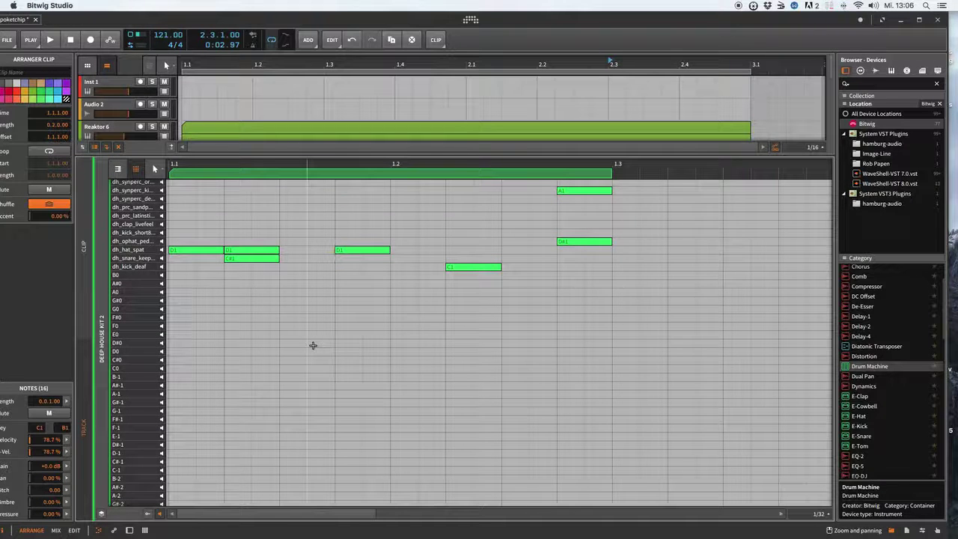
key(space)
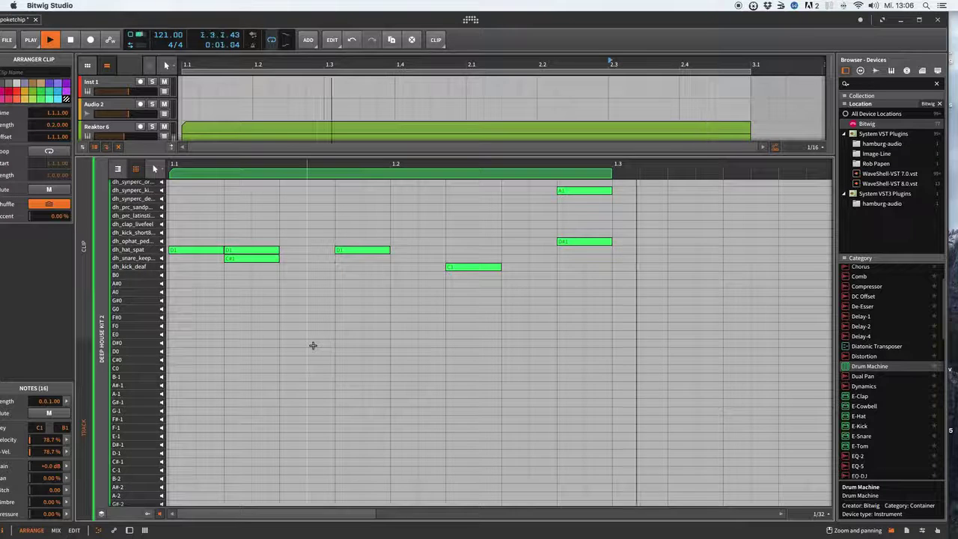
key(space)
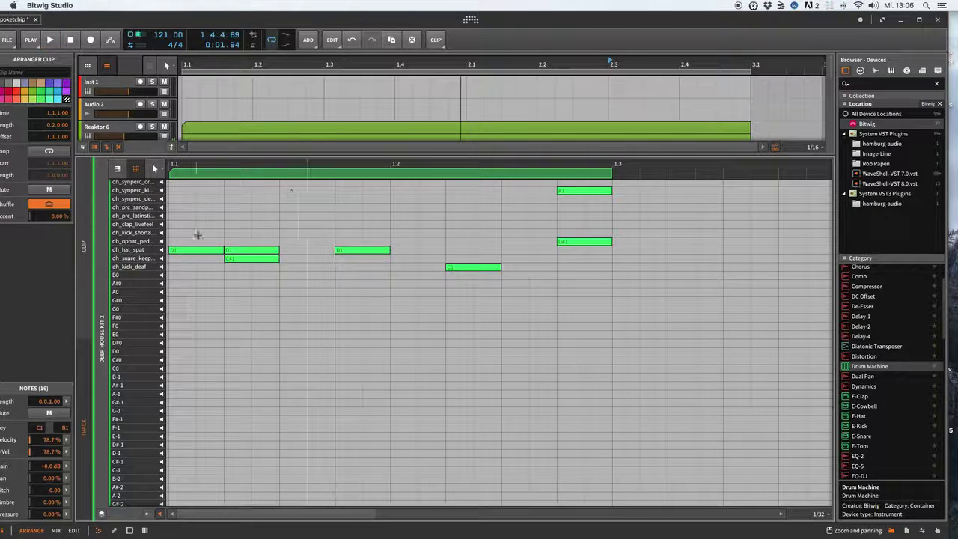
Delete the D1 hat, D#1 open hat, A1 percussion and C#1 snare notes from the copied clip, keeping the C1 kick
click(413, 253)
drag(186, 207, 595, 248)
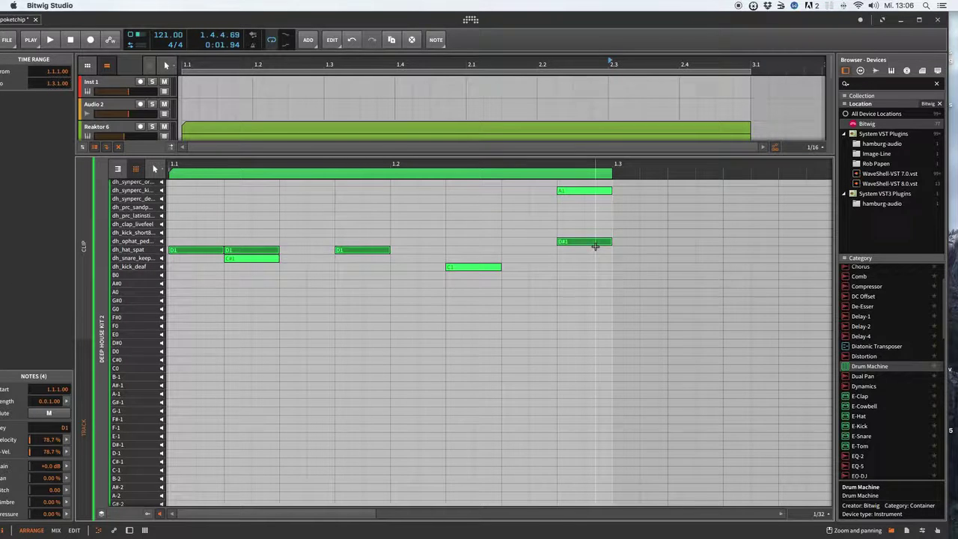
key(Delete)
click(564, 193)
key(Delete)
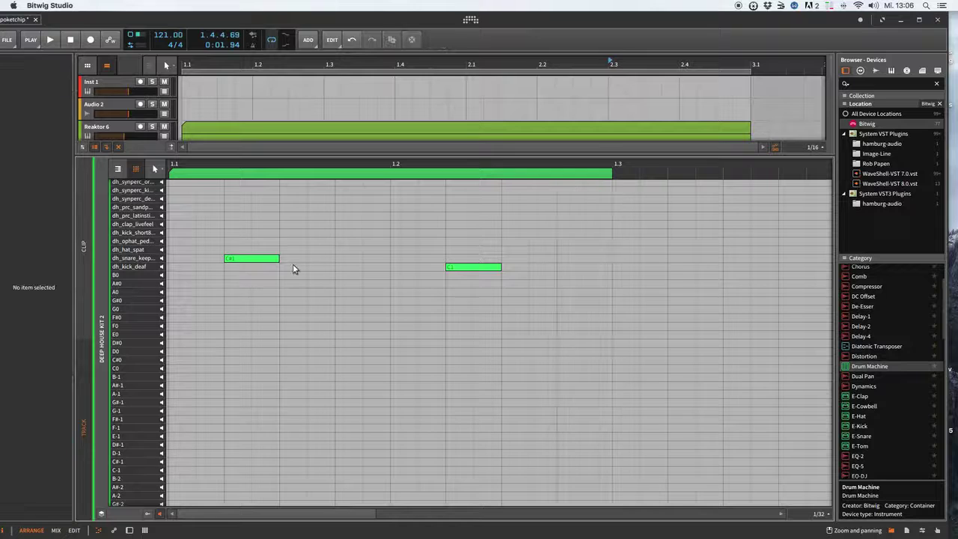
click(250, 260)
key(Delete)
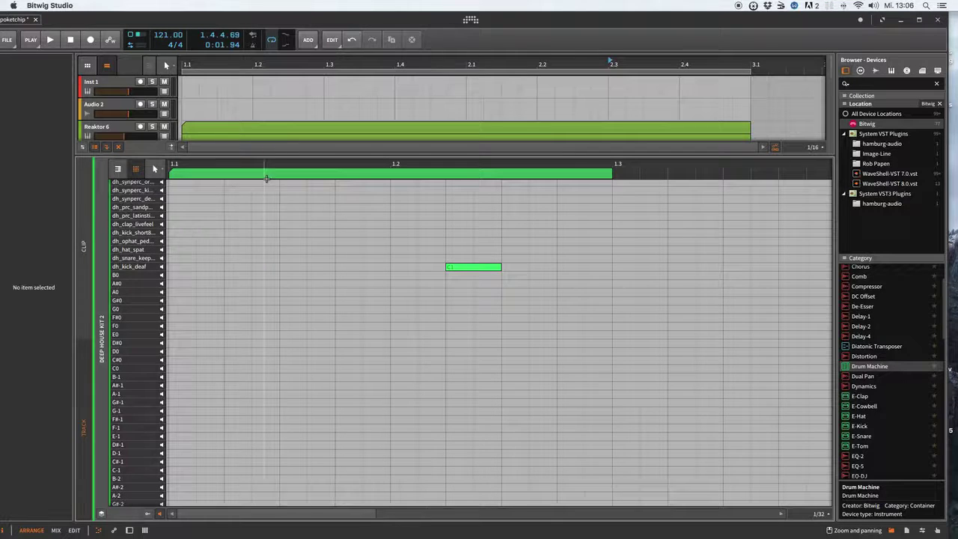
Duplicate the kick-only clip four times in a row along the duplicated Deep House Kit 2 track
click(255, 372)
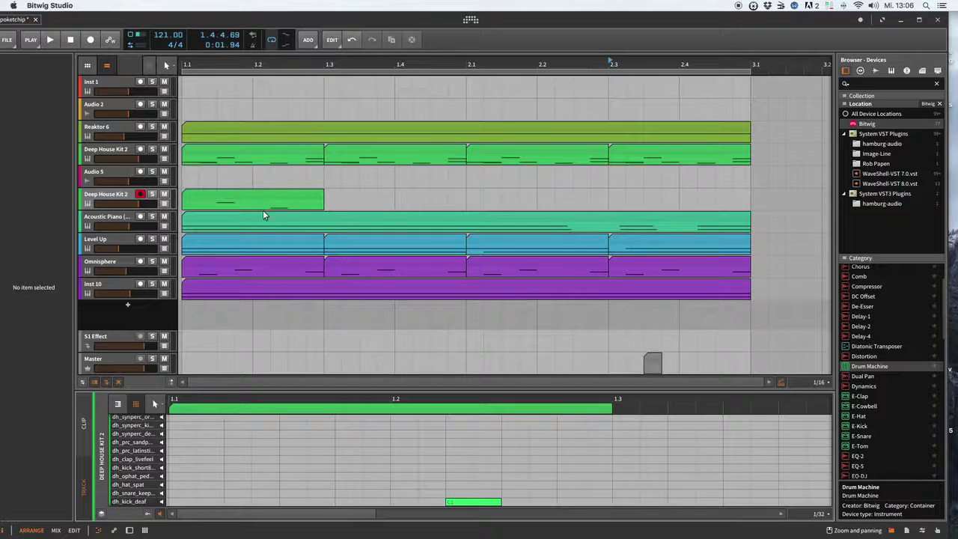
click(238, 200)
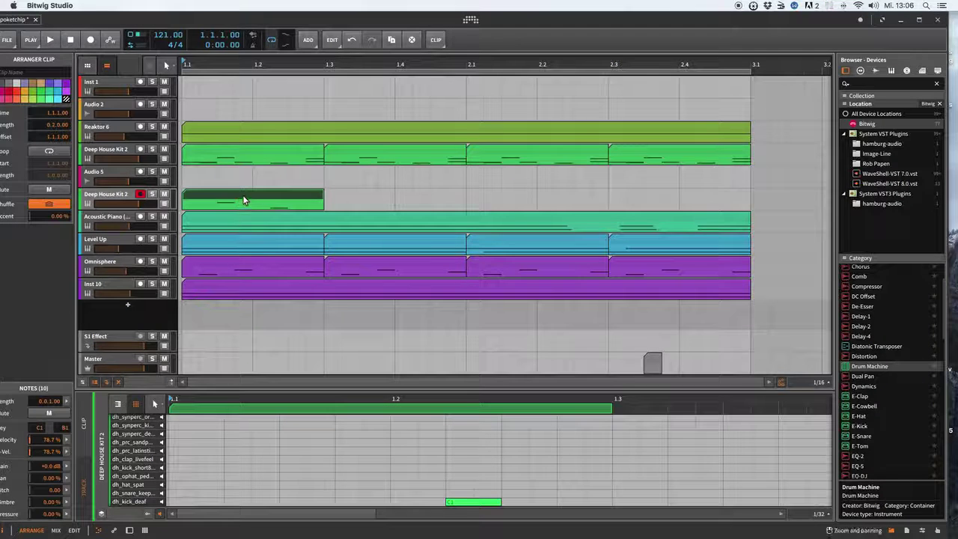
key(super+d)
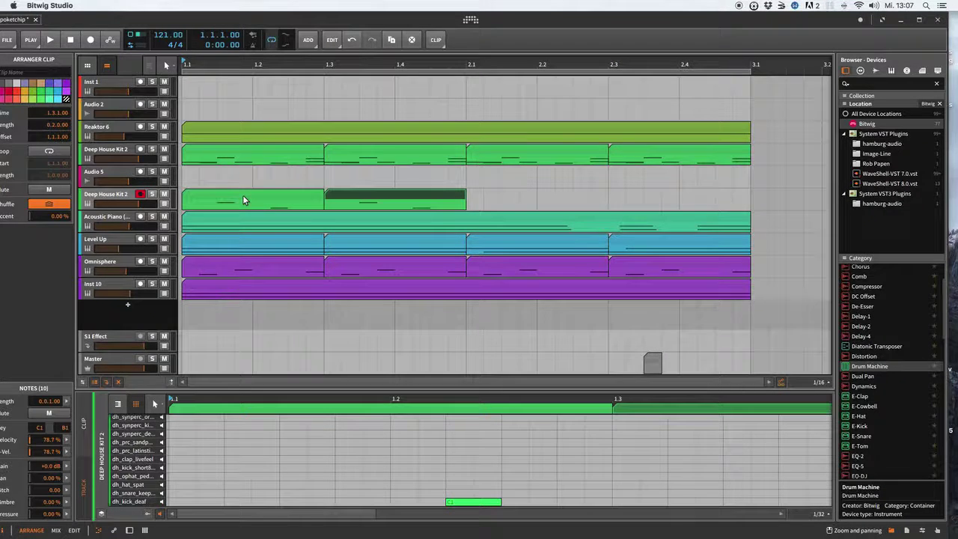
key(super+d)
key(super+d)
key(super+d)
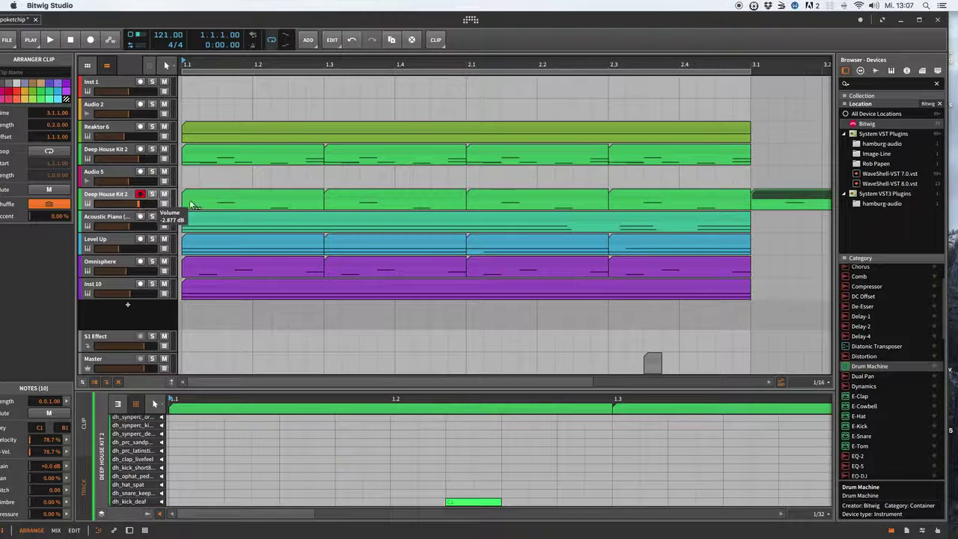
Turn the duplicated Deep House Kit 2 track's volume all the way down, show its devices and rename the track Ghost
drag(139, 208, 95, 207)
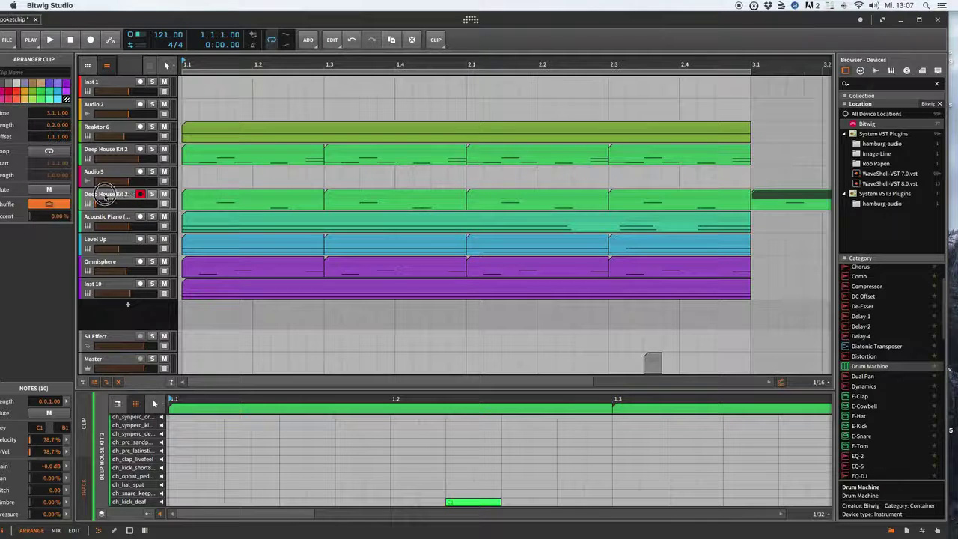
click(106, 197)
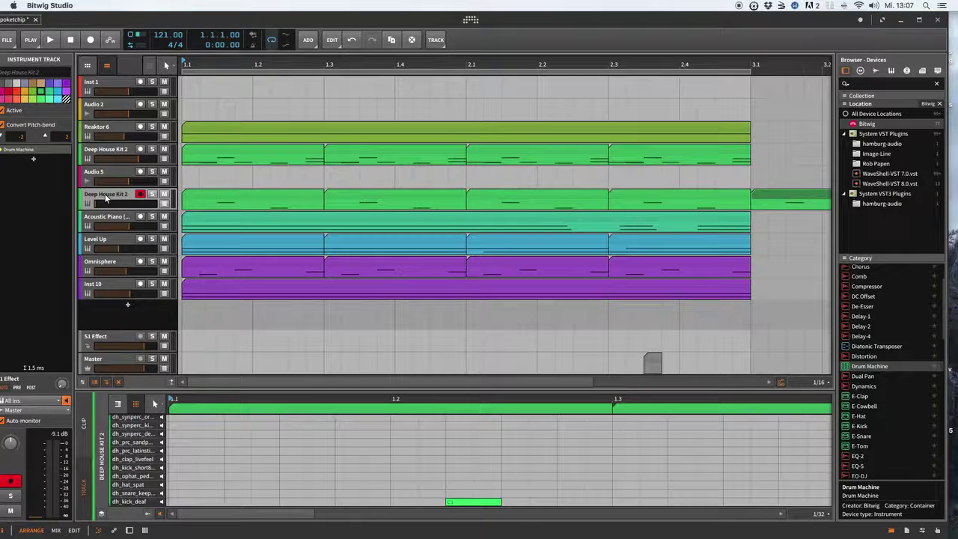
key(d)
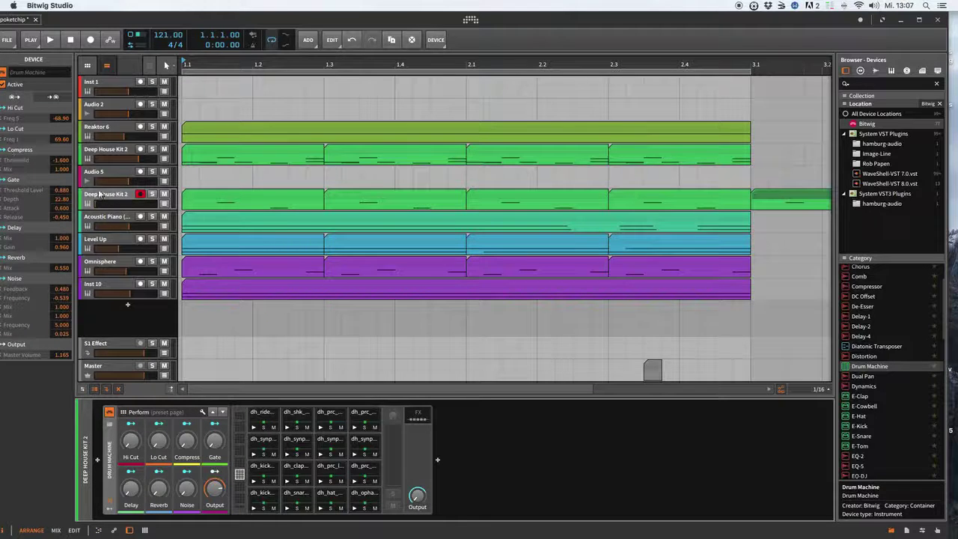
right_click(101, 196)
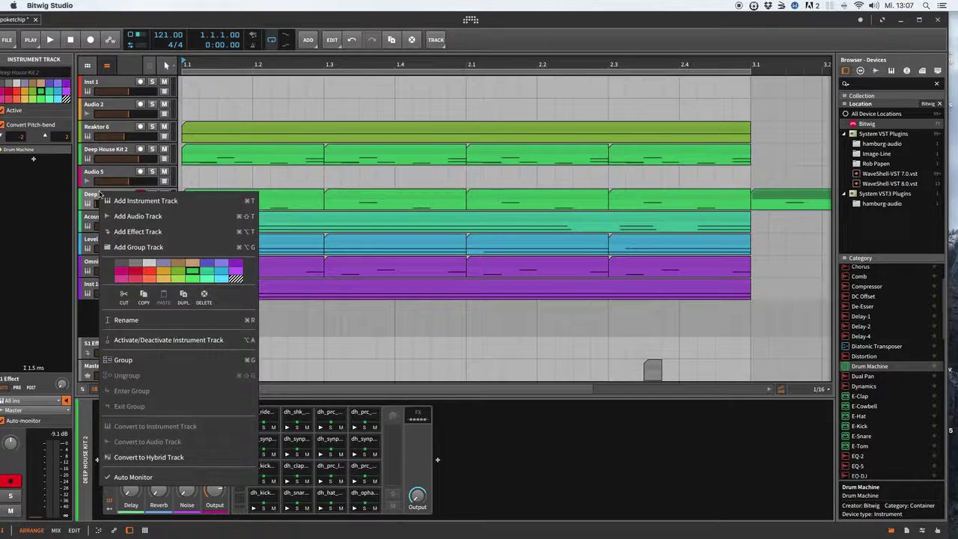
click(134, 322)
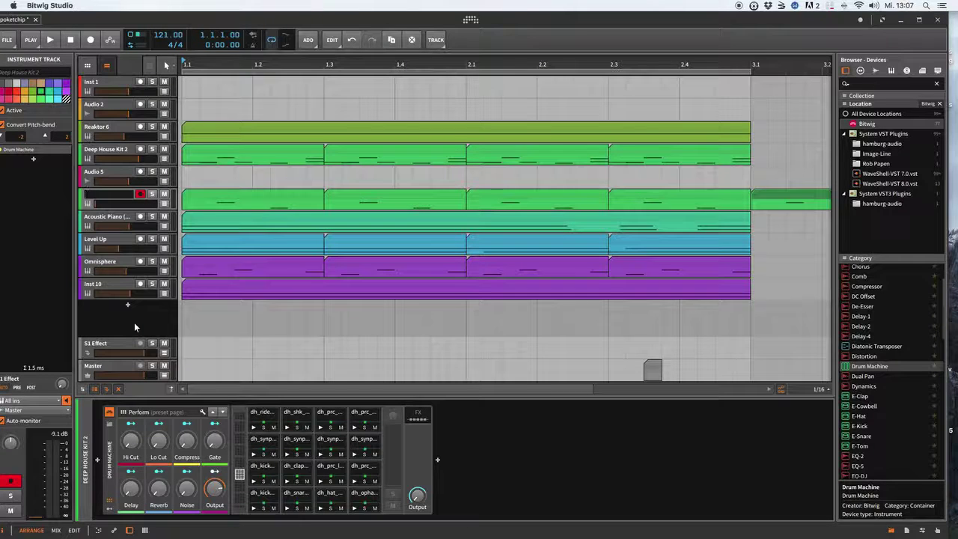
text(Ghost)
click(145, 207)
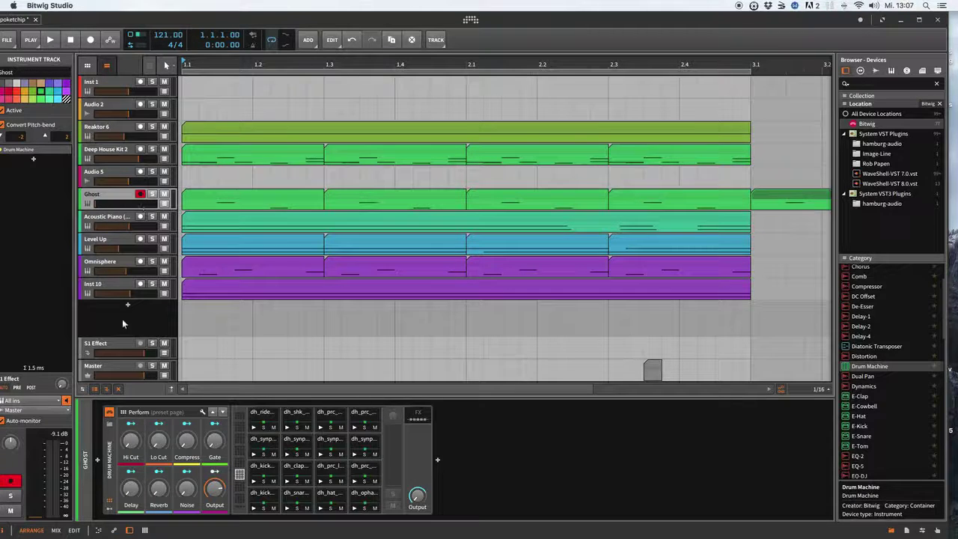
Insert a Bitwig Compressor after the Omnisphere instrument on the Omnisphere track
click(108, 267)
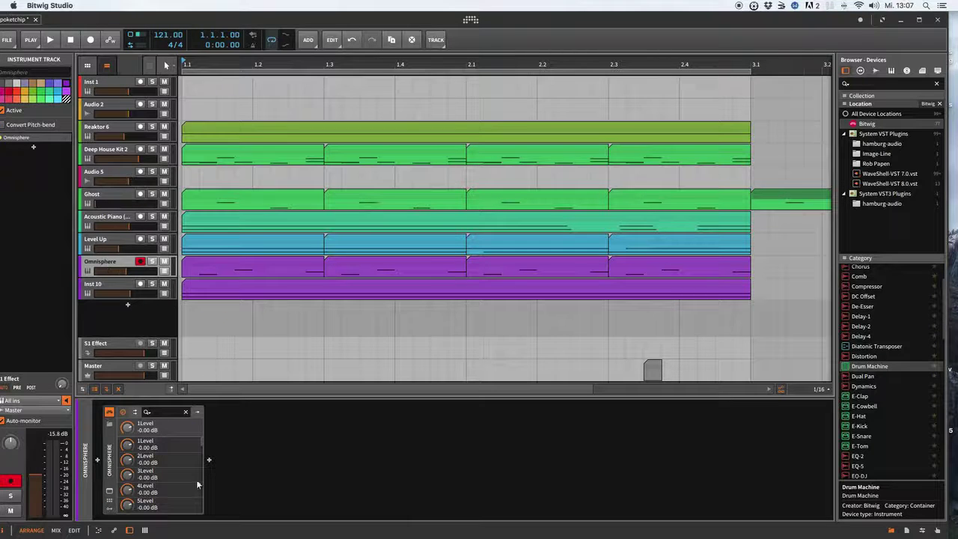
click(210, 462)
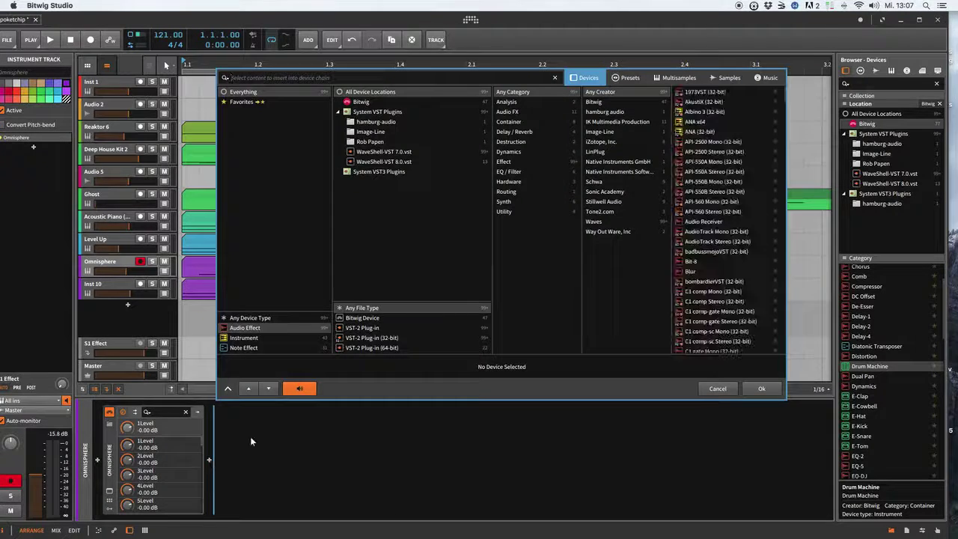
click(597, 103)
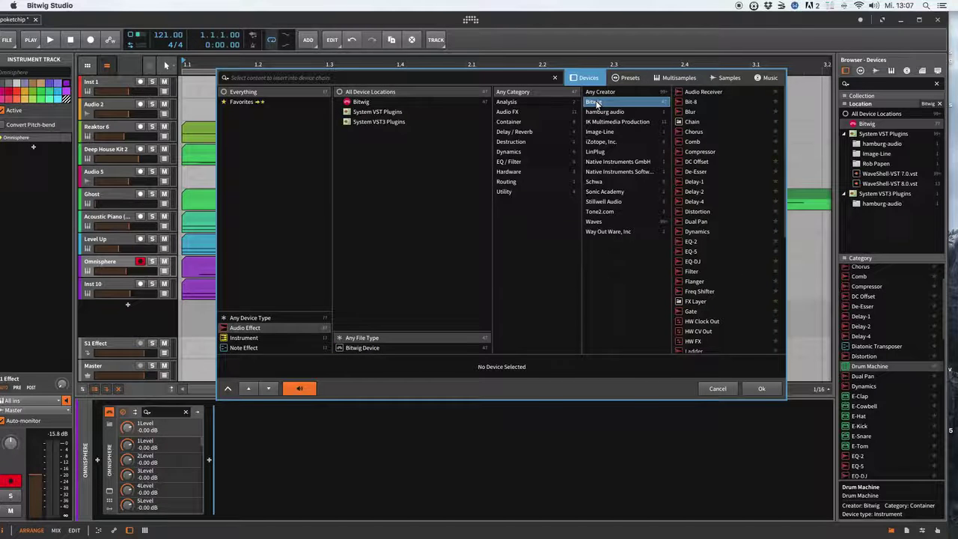
click(701, 153)
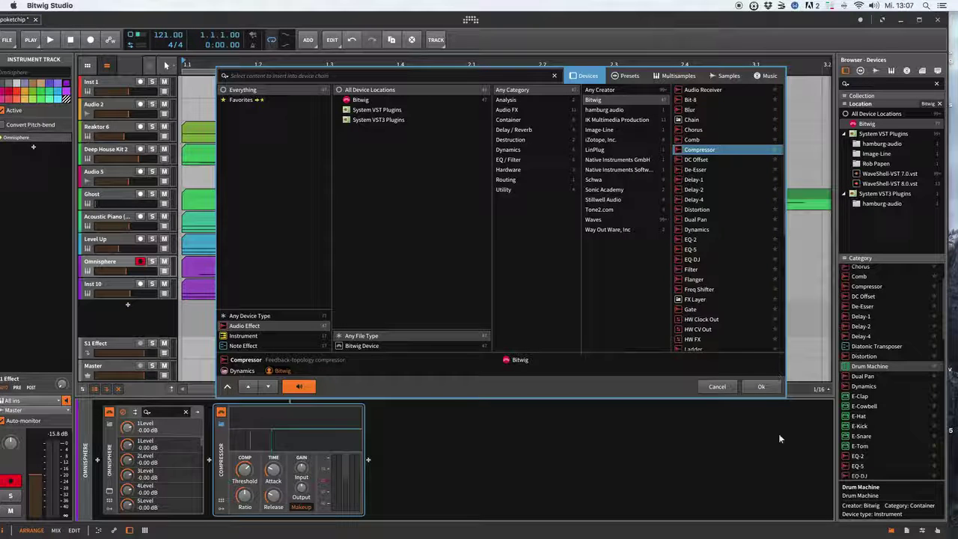
click(764, 386)
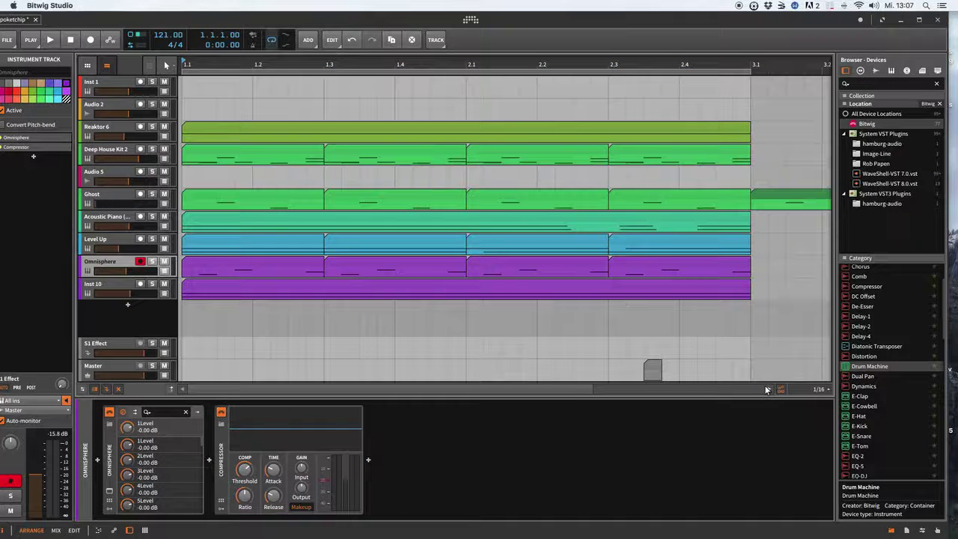
Add an Audio Sidechain modulator to the first modulator slot of the Omnisphere track's compressor
click(222, 513)
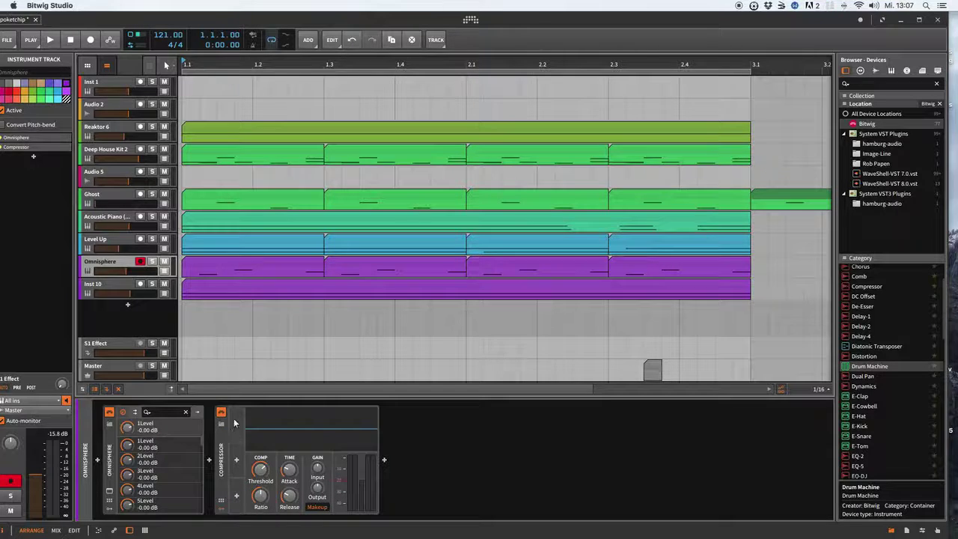
click(236, 423)
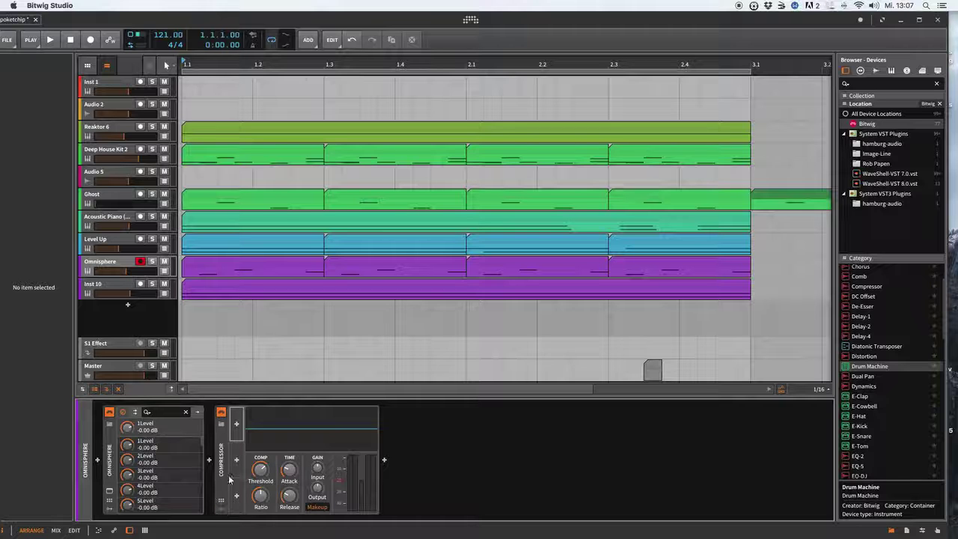
click(236, 424)
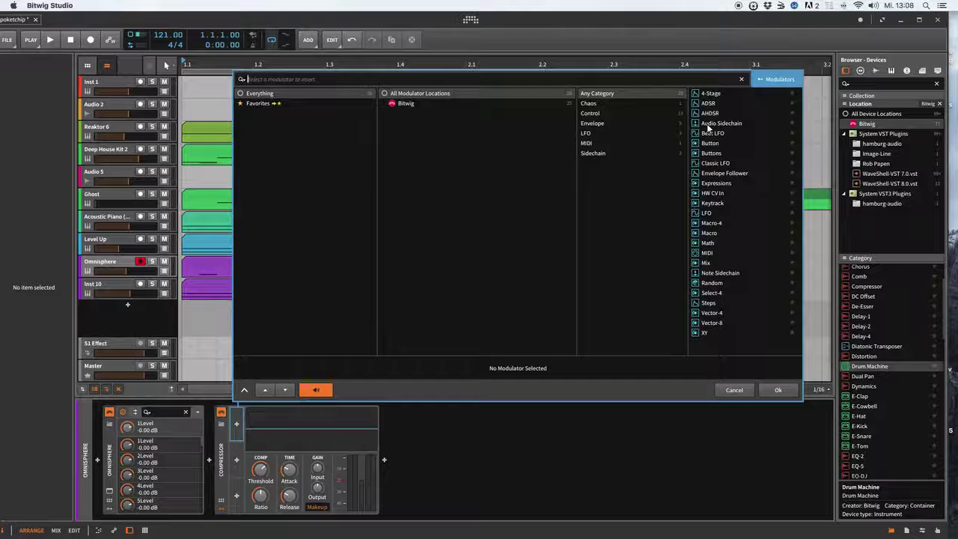
click(698, 124)
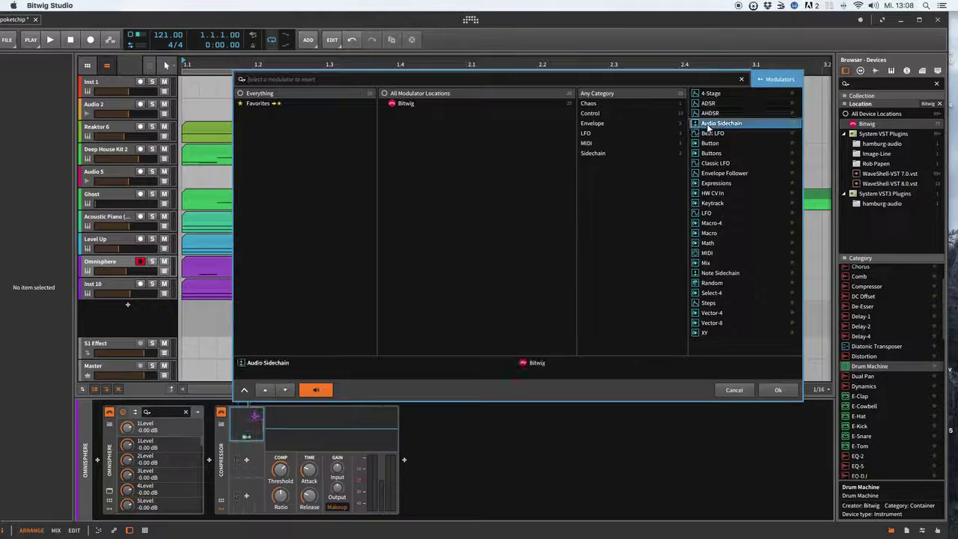
click(776, 390)
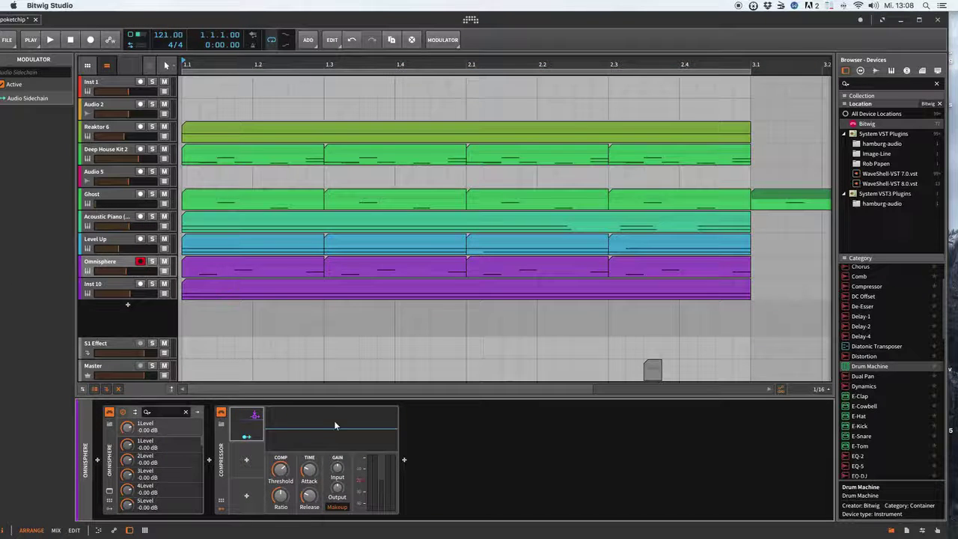
Set the Audio Sidechain modulator's source to the Ghost track's Drum Machine Out
click(259, 425)
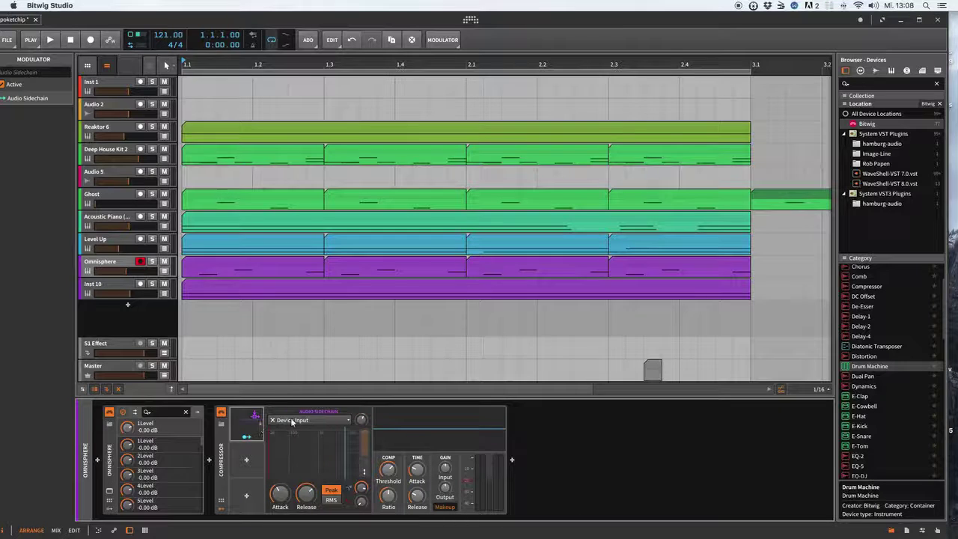
click(331, 423)
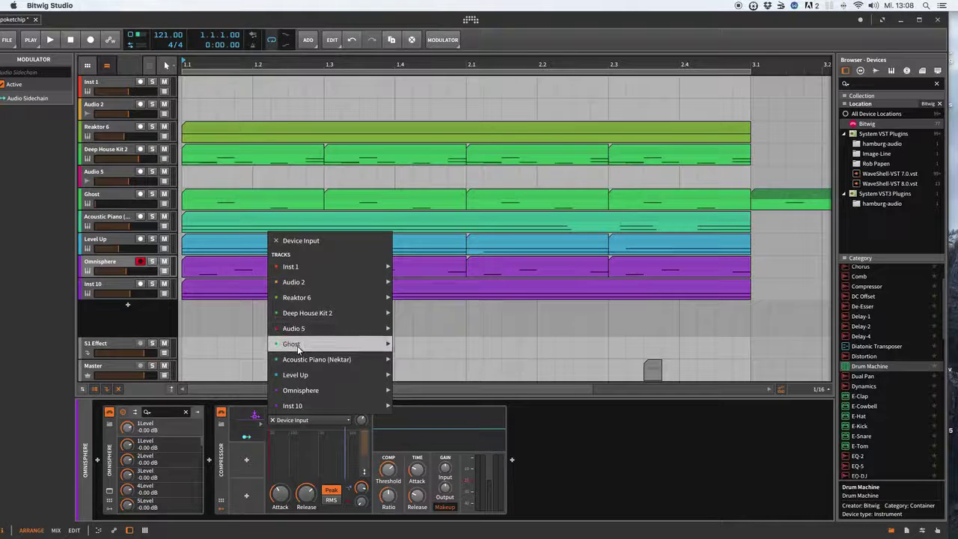
mouse_move(298, 349)
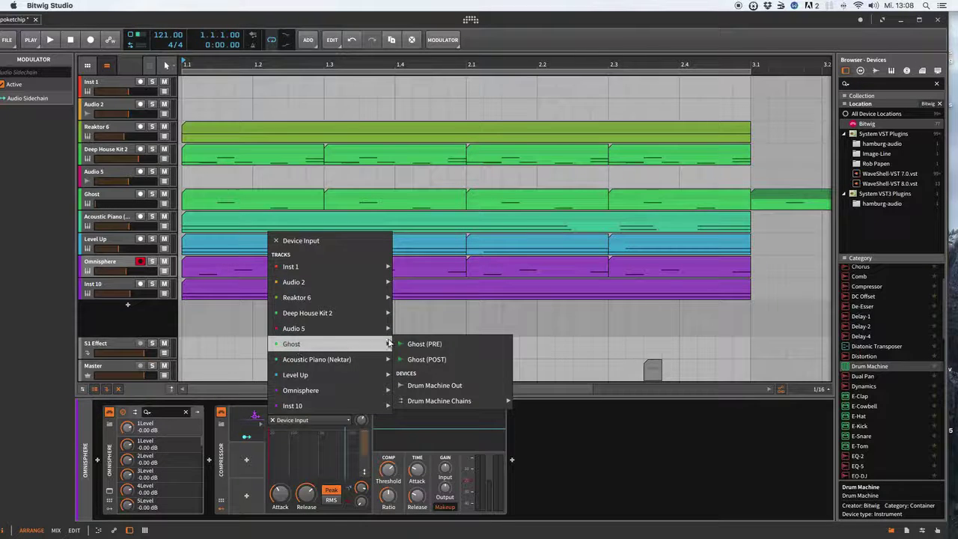
click(436, 386)
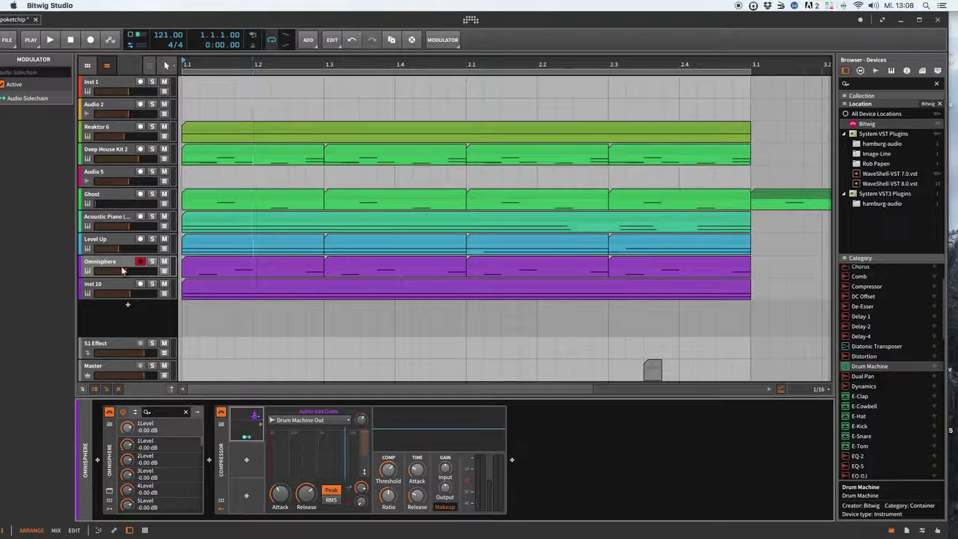
Solo the Omnisphere track and, during playback, raise the compressor's ratio and set its release to about 676 ms
click(152, 262)
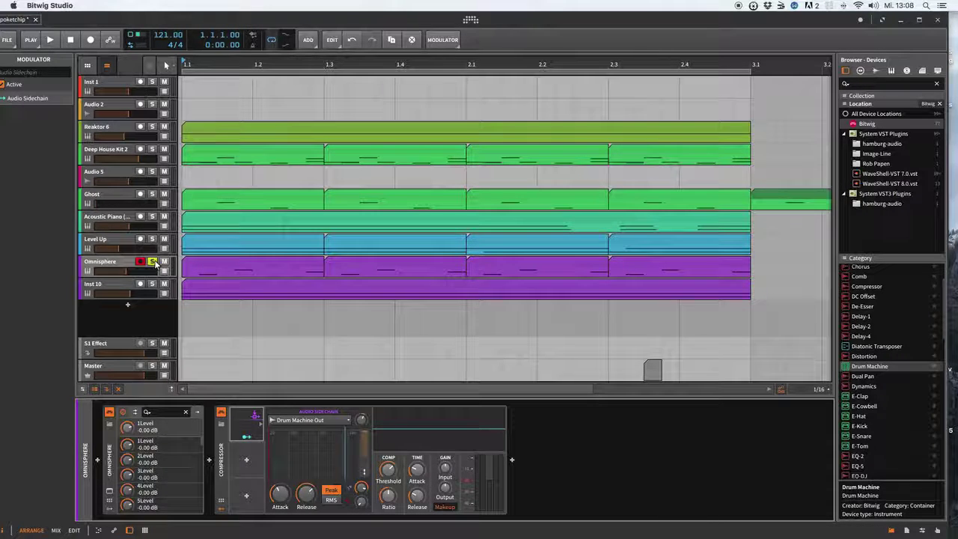
key(space)
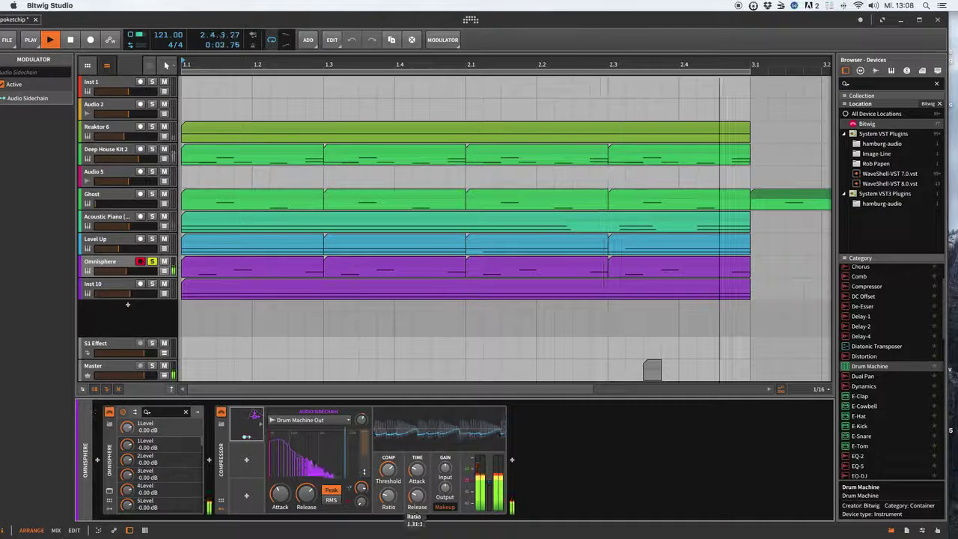
mouse_move(389, 495)
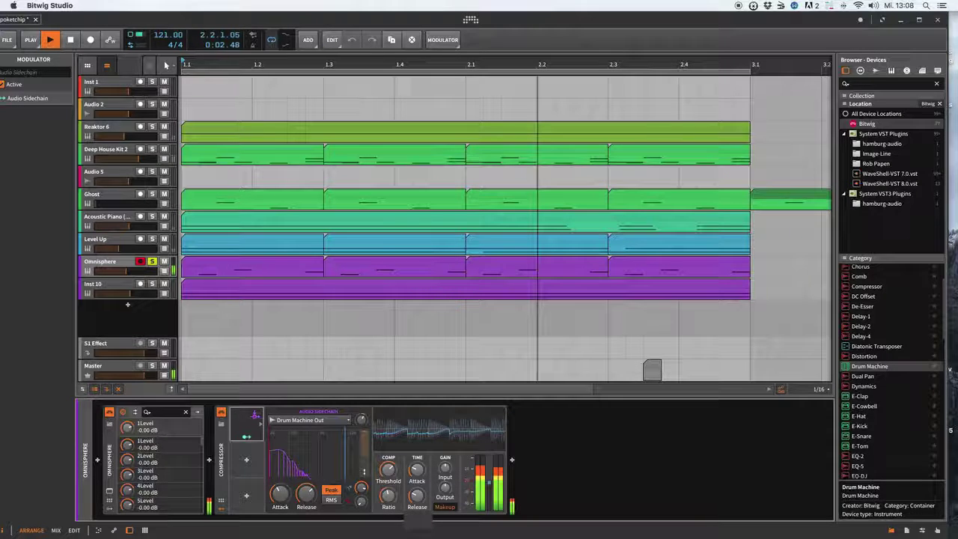
drag(362, 495, 362, 489)
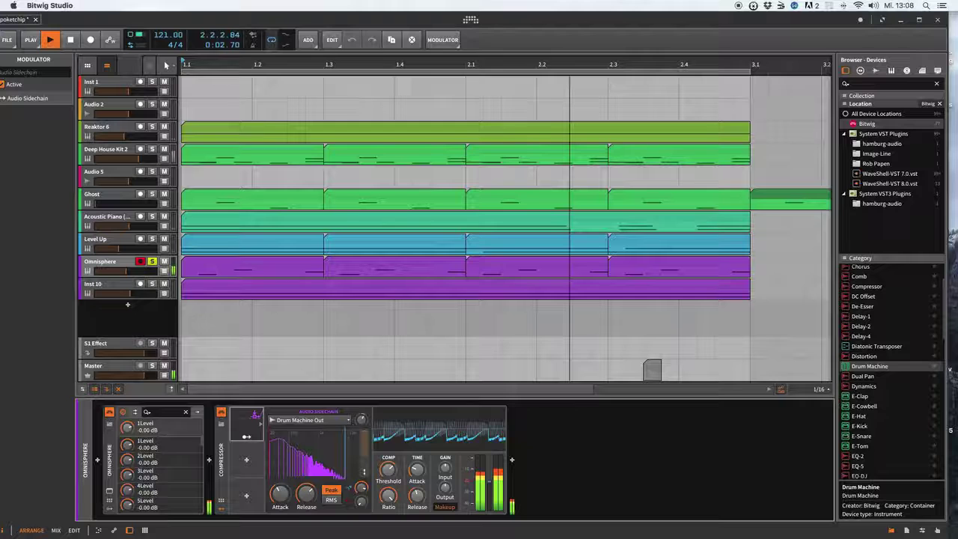
drag(417, 495, 417, 485)
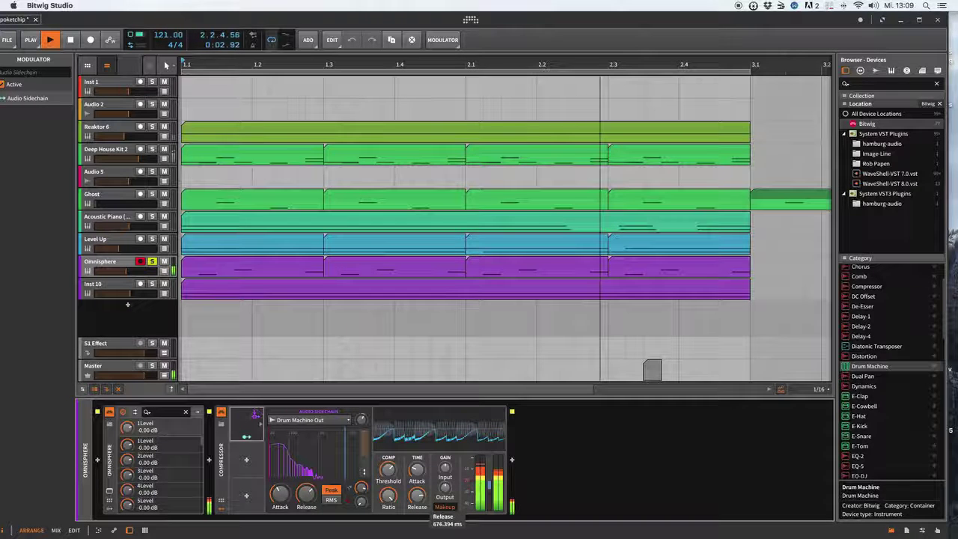
click(417, 469)
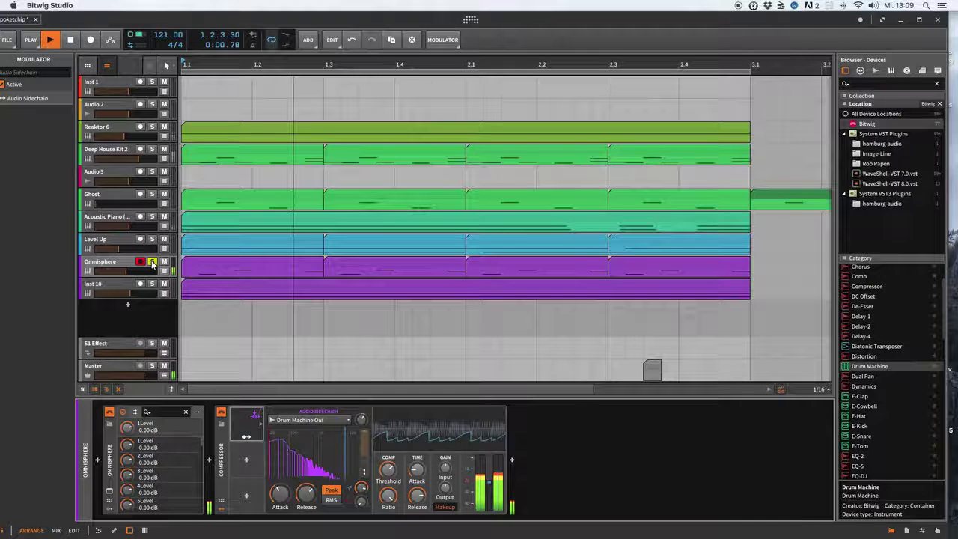
click(71, 40)
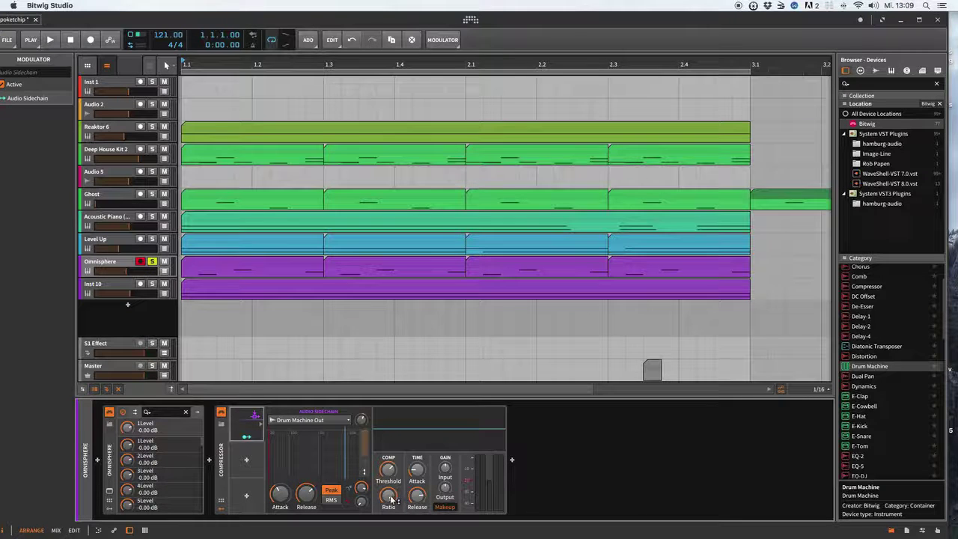
Lower the attack of the Audio Sidechain modulator on the Omnisphere track's compressor
drag(390, 497, 388, 496)
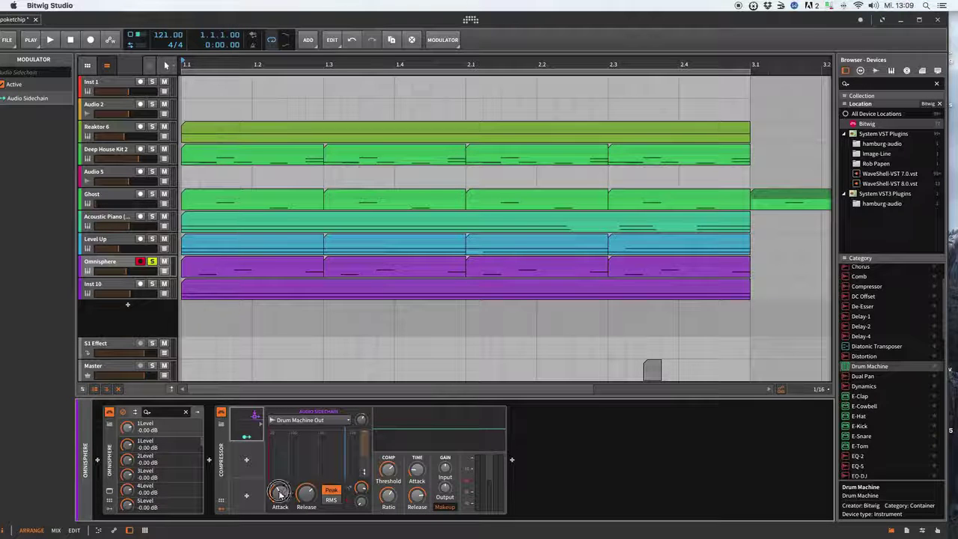
drag(280, 494, 280, 498)
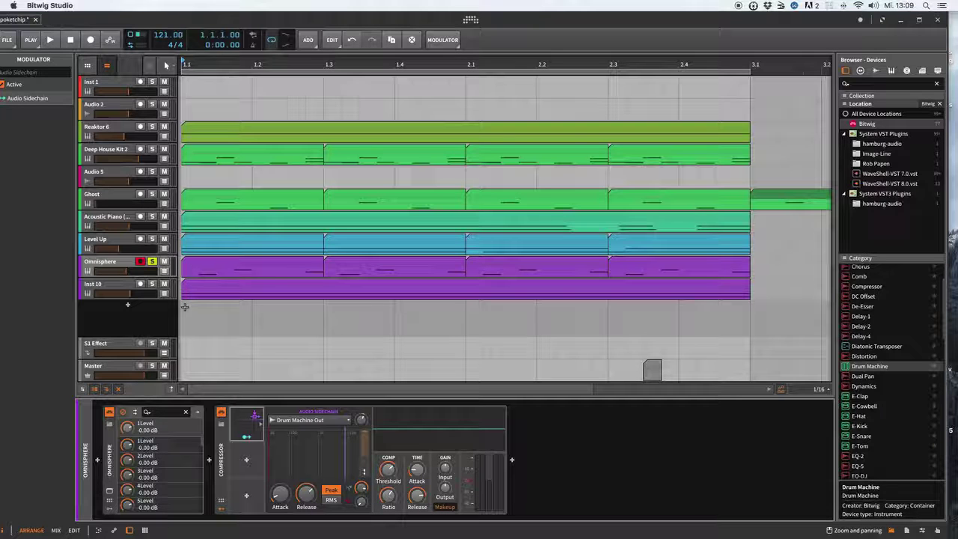
Insert a Bitwig Compressor as the first device on the S1 Effect track
drag(622, 389, 817, 389)
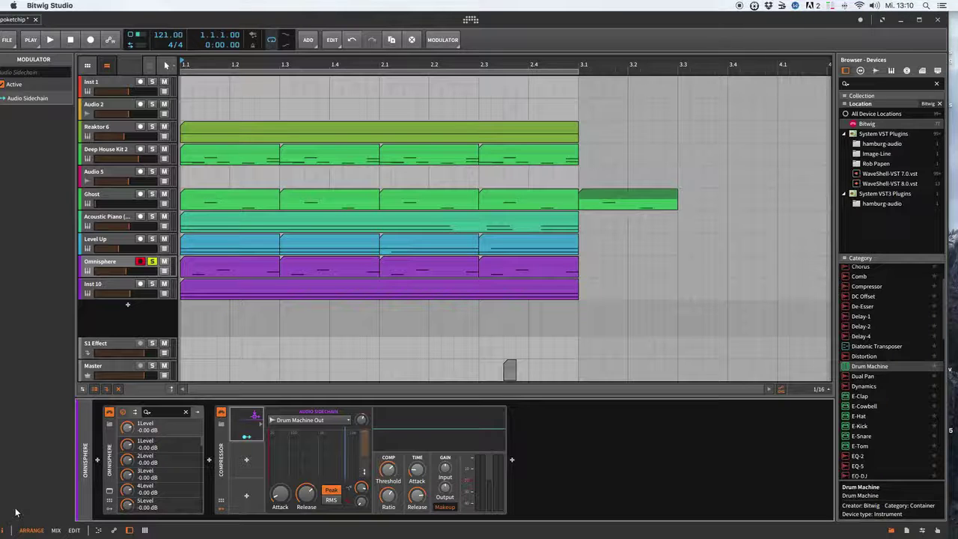
click(96, 346)
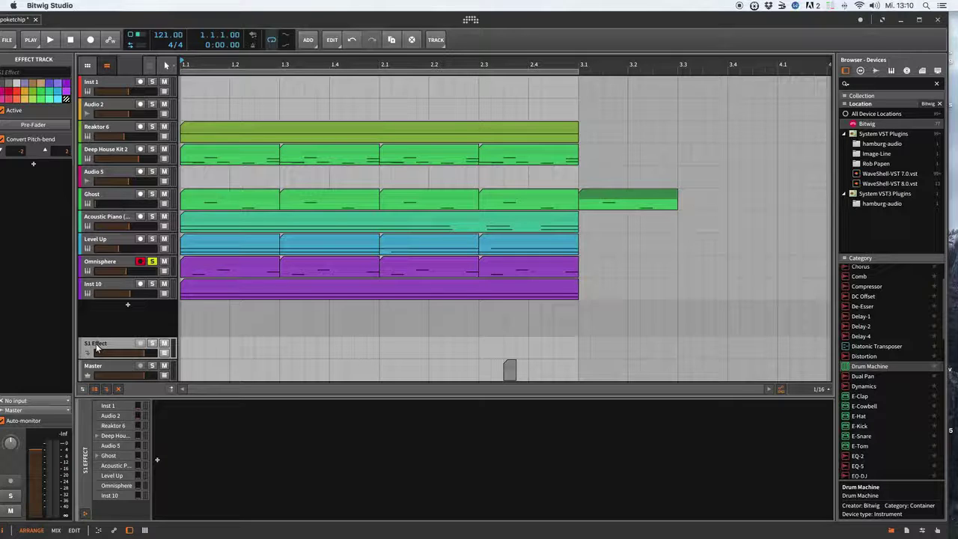
click(158, 458)
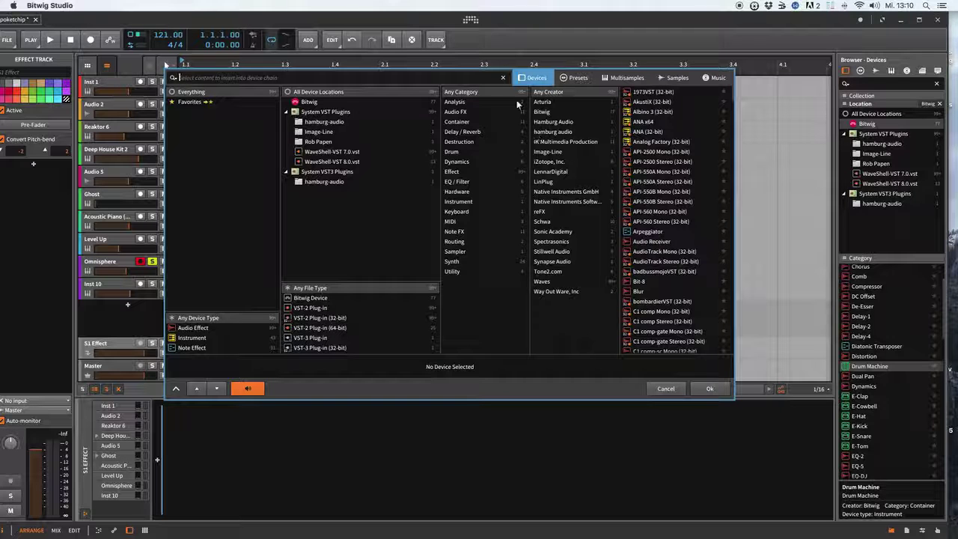
click(541, 111)
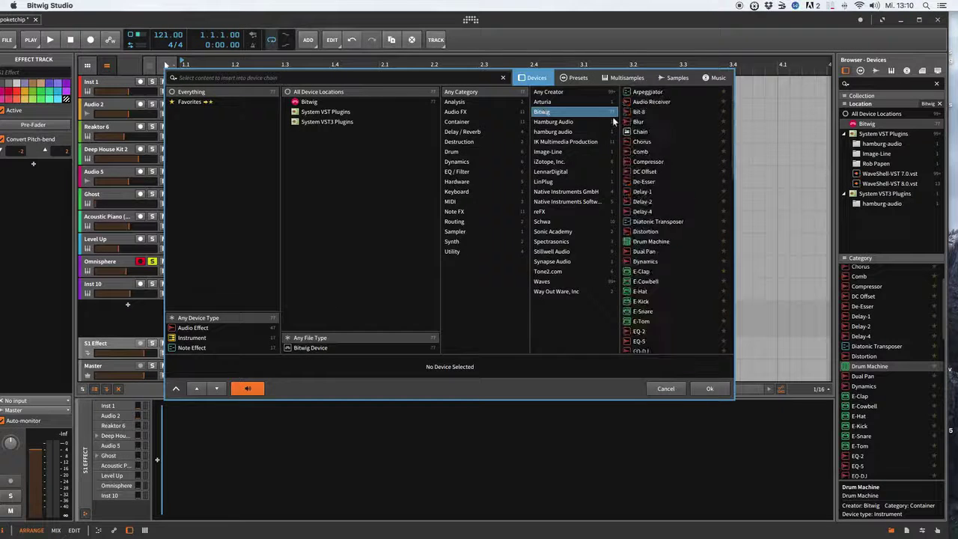
drag(638, 162, 645, 191)
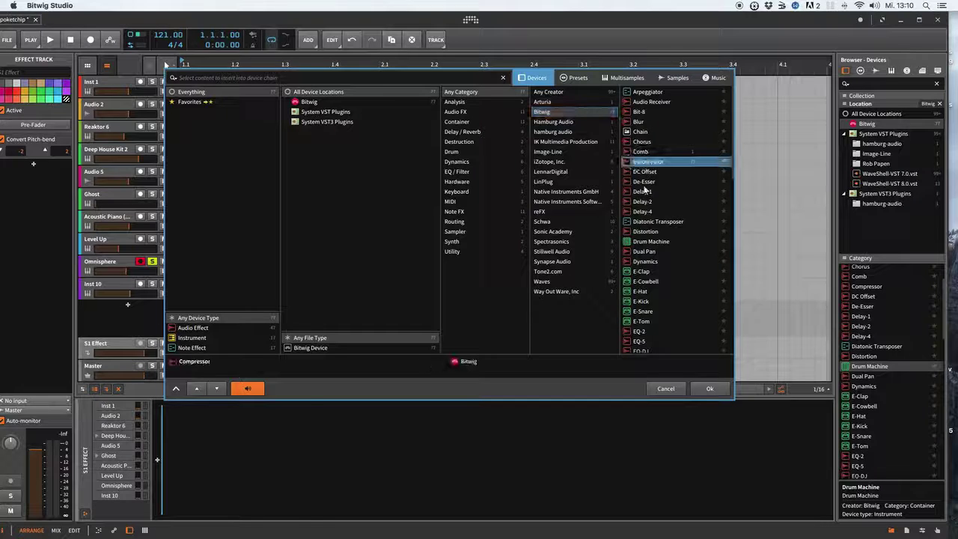
click(707, 389)
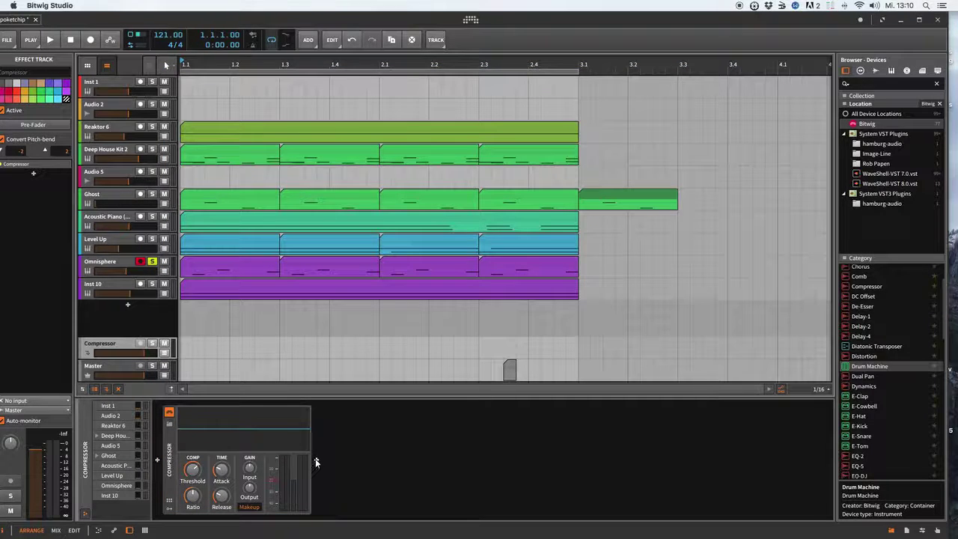
Add a Bitwig EQ-5 from the EQ / Filter category after the effect track's Compressor
click(316, 463)
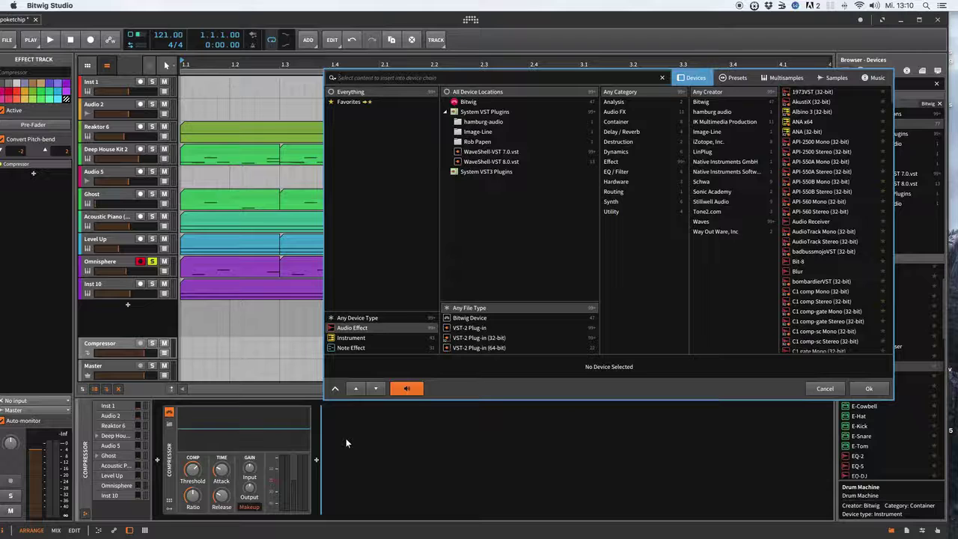
click(703, 103)
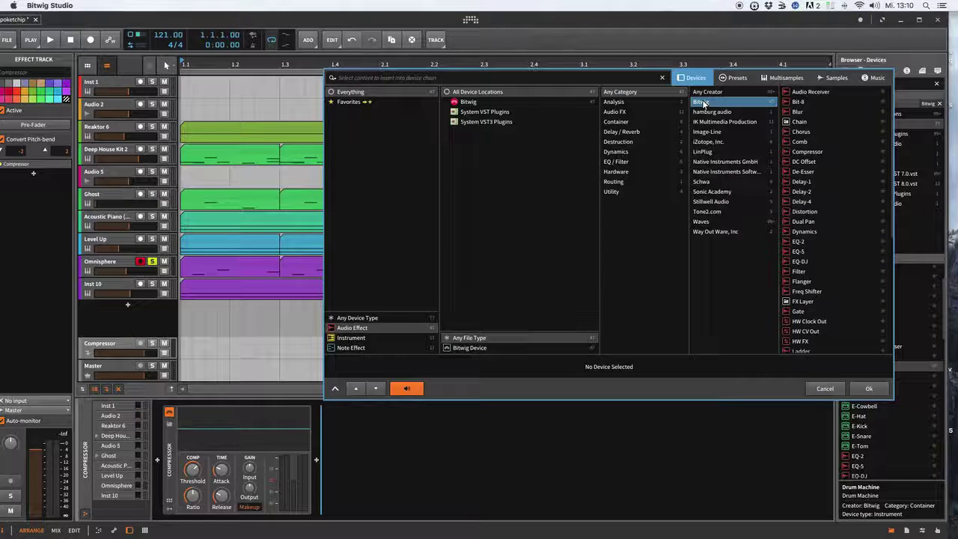
click(617, 161)
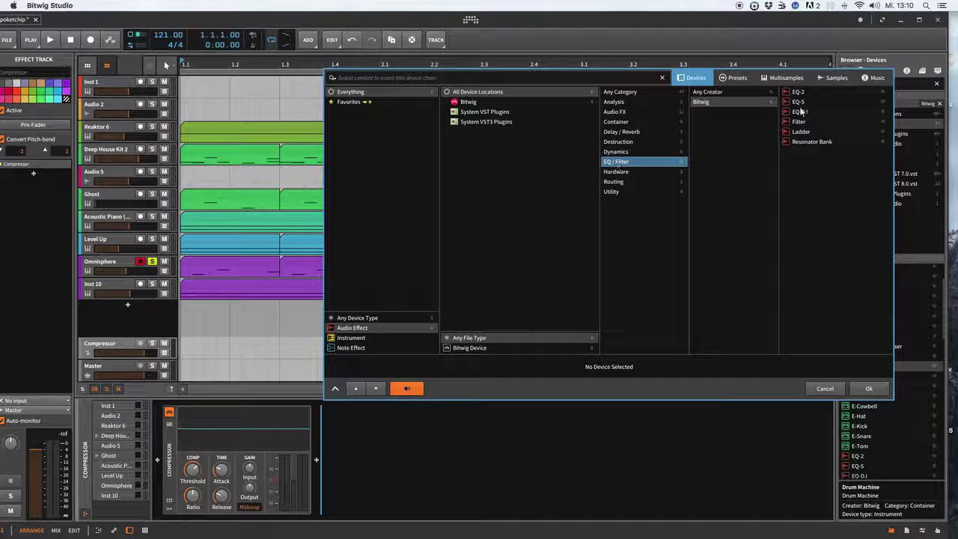
click(800, 102)
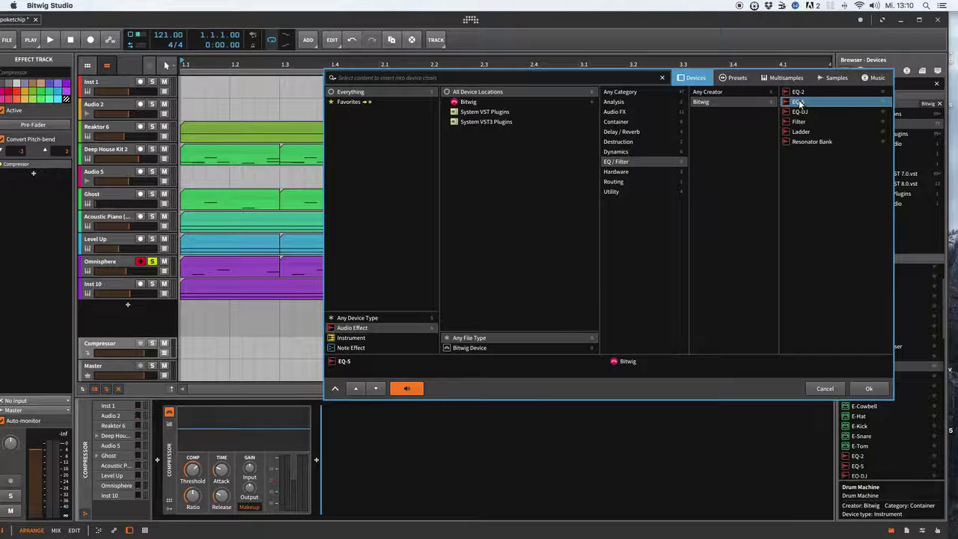
double_click(799, 102)
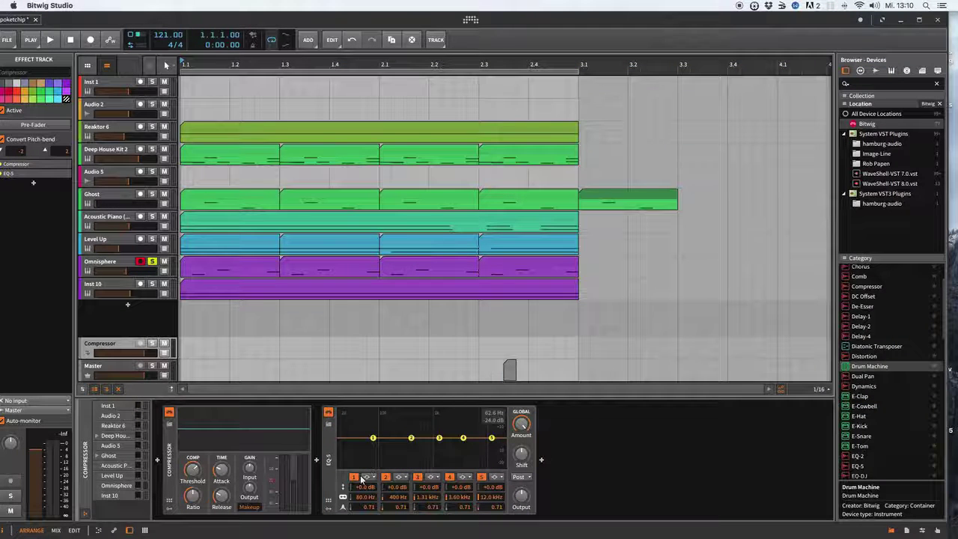
Make EQ-5 band 1 a low shelf with a gain of +3.1 dB at about 98 Hz
click(366, 478)
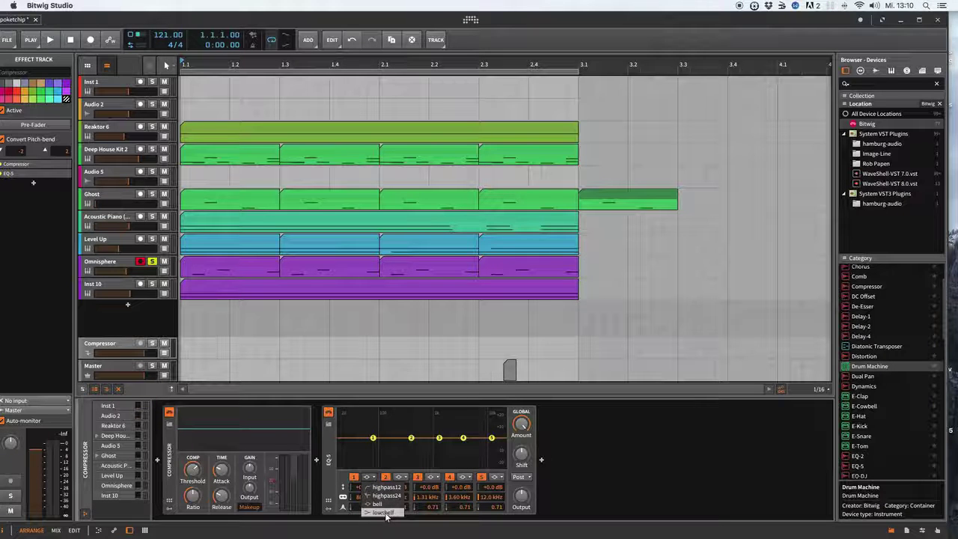
click(383, 514)
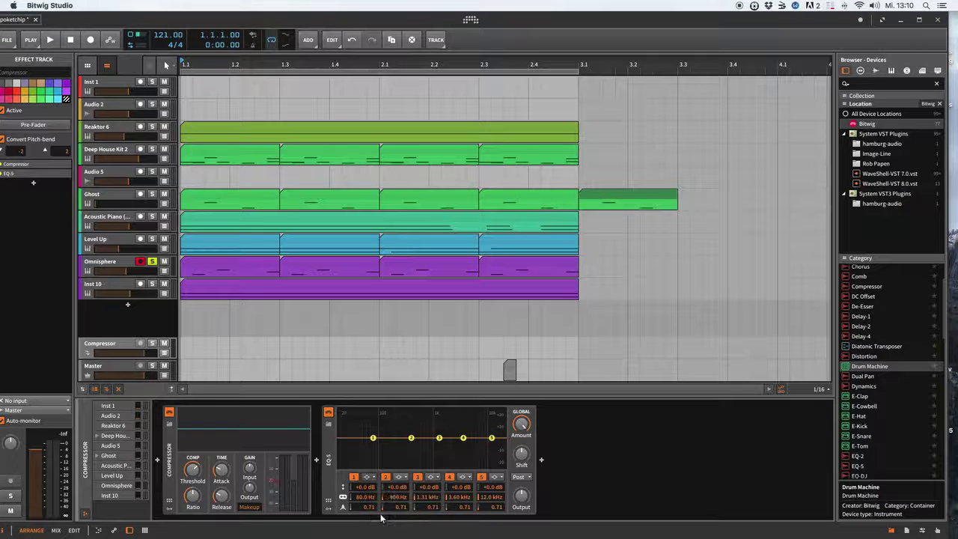
click(381, 518)
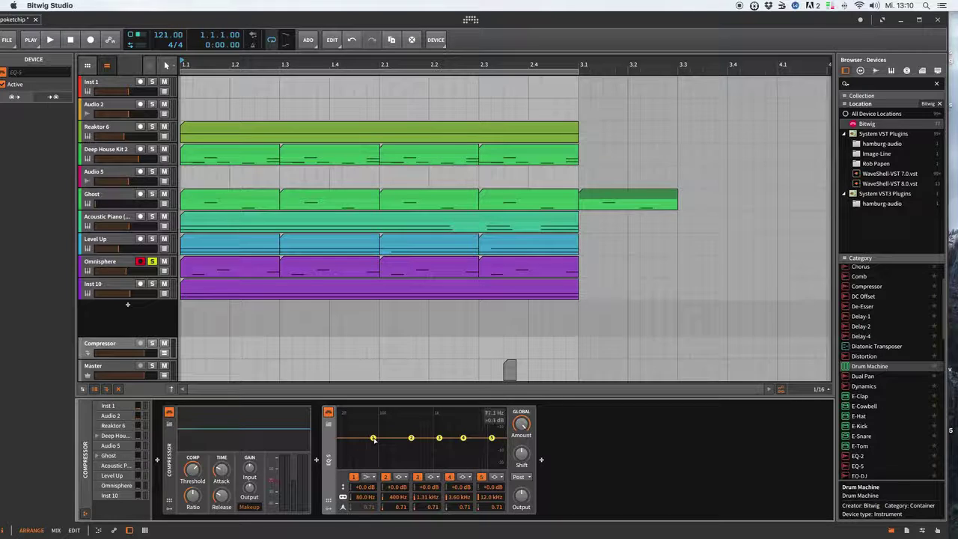
click(363, 488)
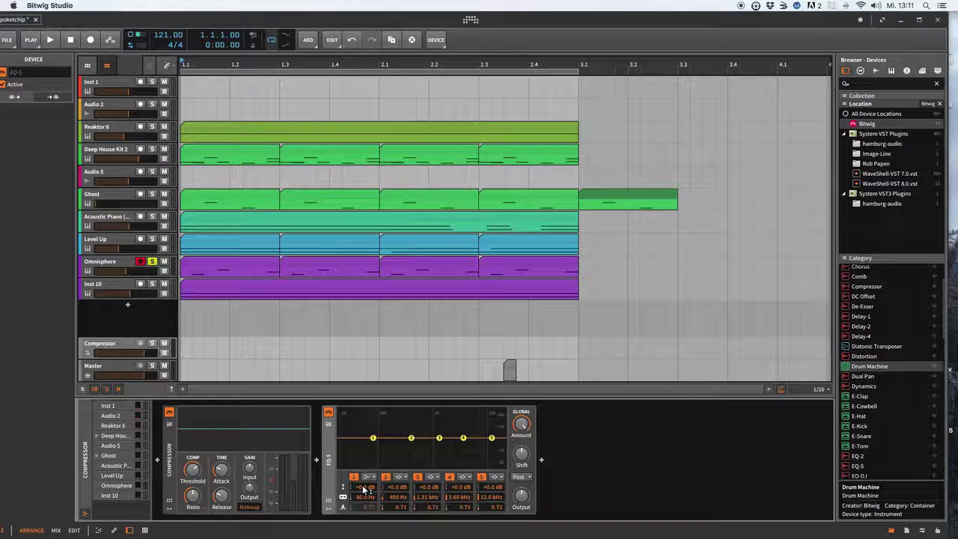
drag(365, 488, 365, 477)
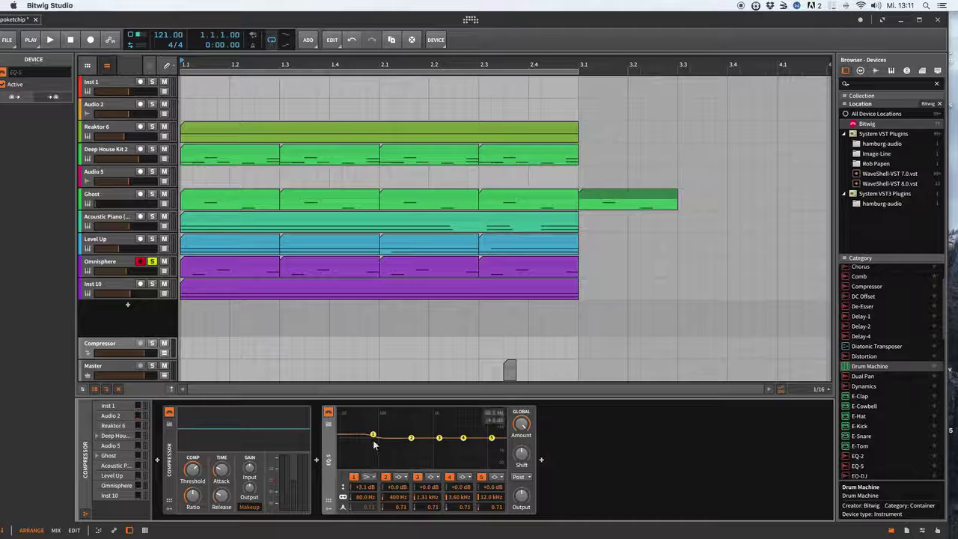
drag(378, 435, 382, 437)
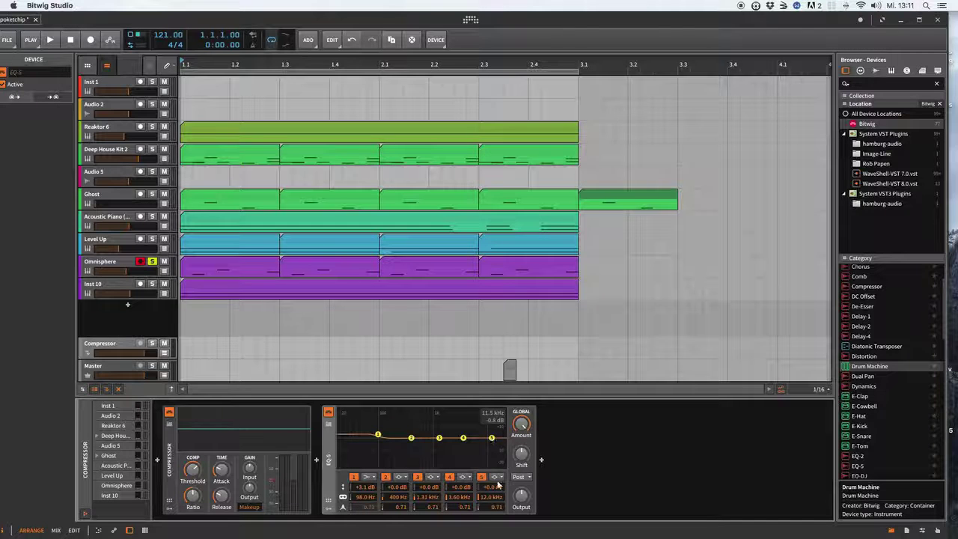
Make EQ-5 band 5 a high shelf with a gain of +3.1 dB at about 9.96 kHz
click(496, 477)
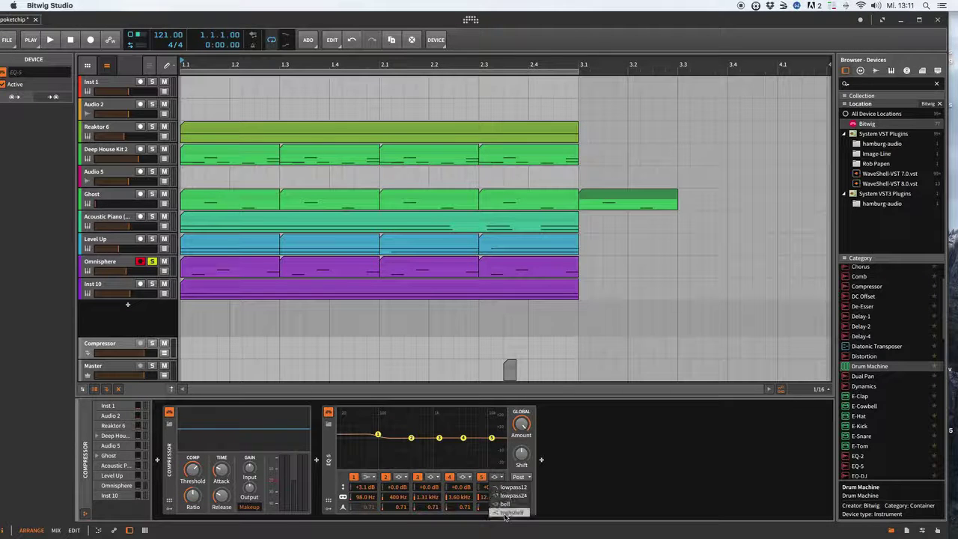
click(506, 514)
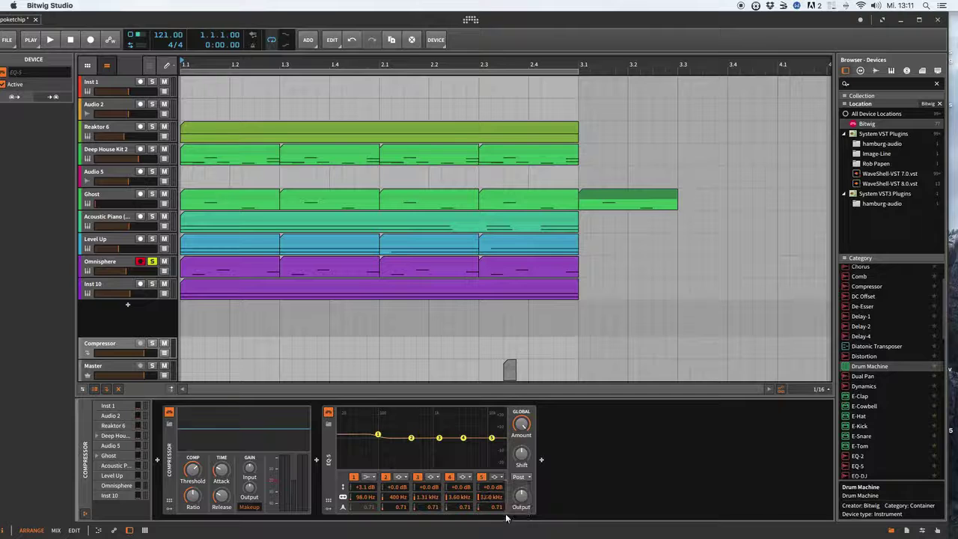
drag(491, 437, 486, 435)
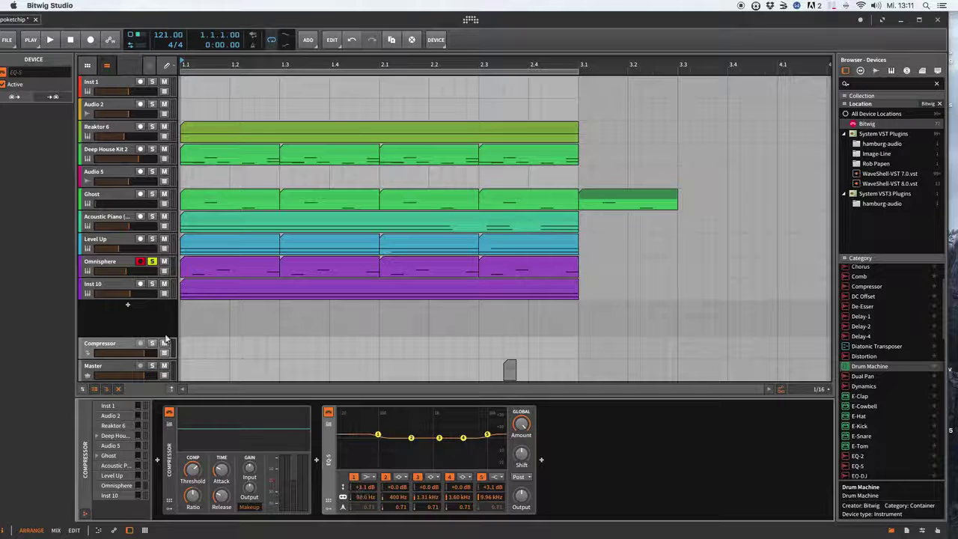
In the mixer view, turn the Omnisphere track's send to the Compressor effect track fully up
click(55, 531)
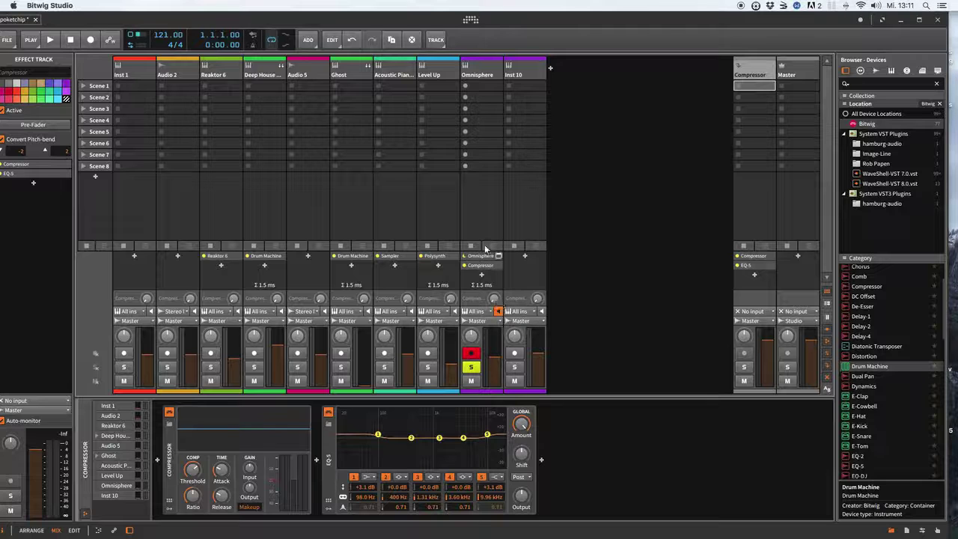
click(477, 76)
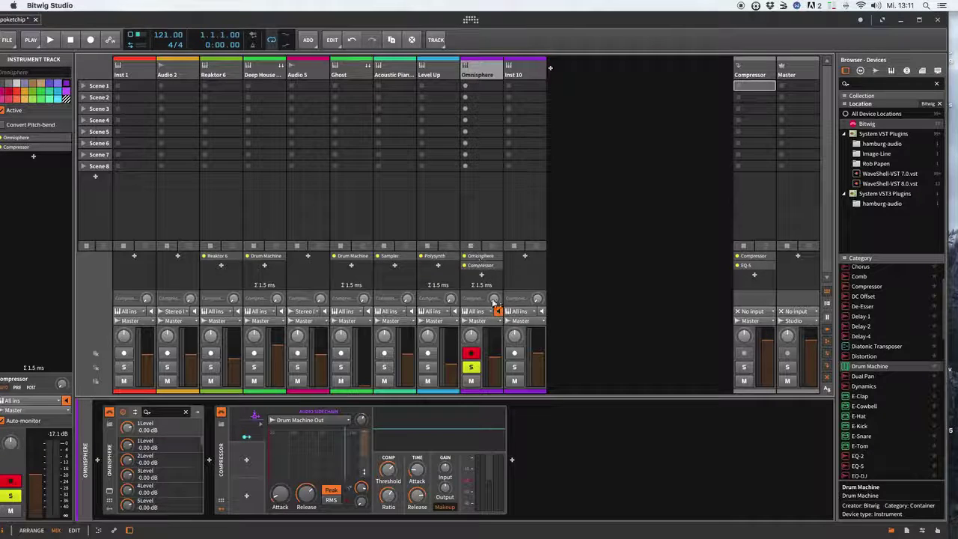
mouse_move(494, 300)
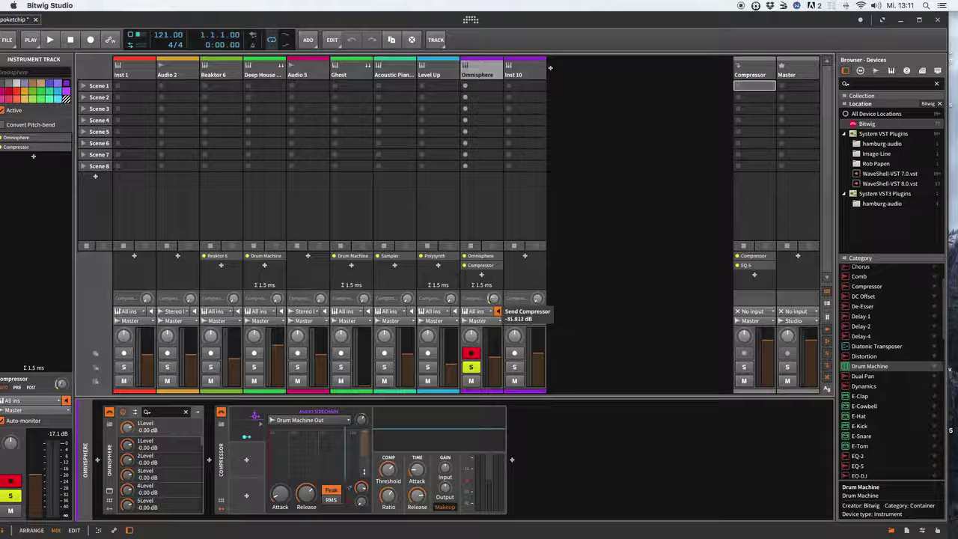
double_click(495, 299)
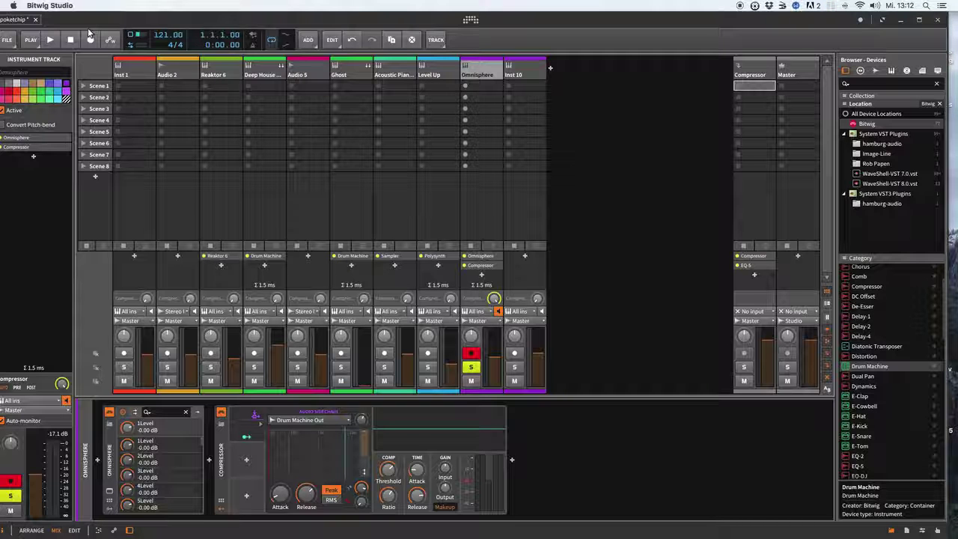
Play back the soloed Omnisphere track with its send to the Compressor effect track active, and stop playback
click(53, 43)
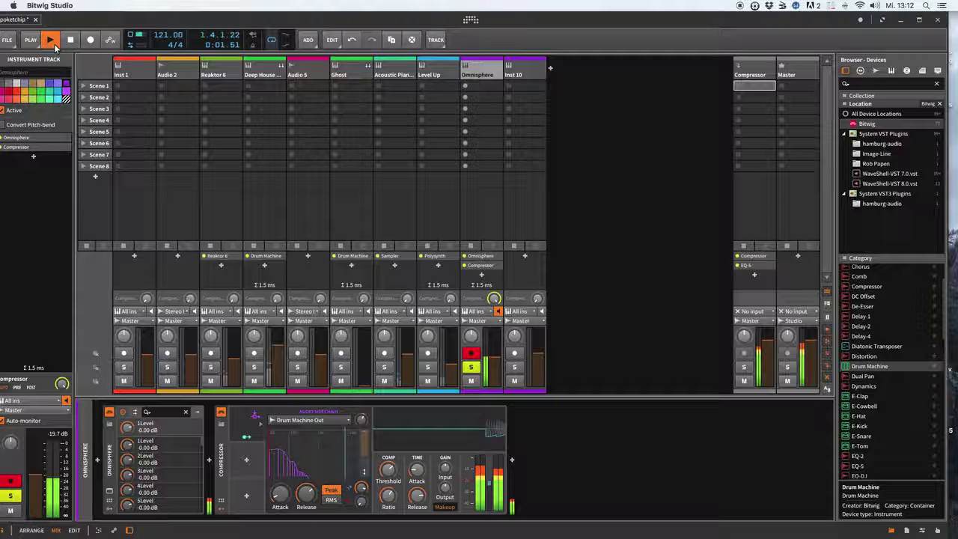
click(54, 44)
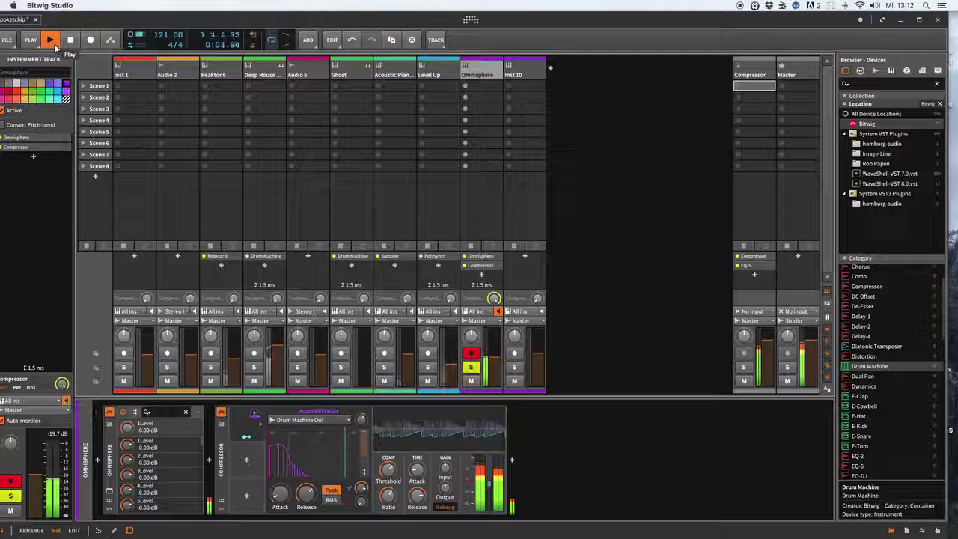
click(52, 42)
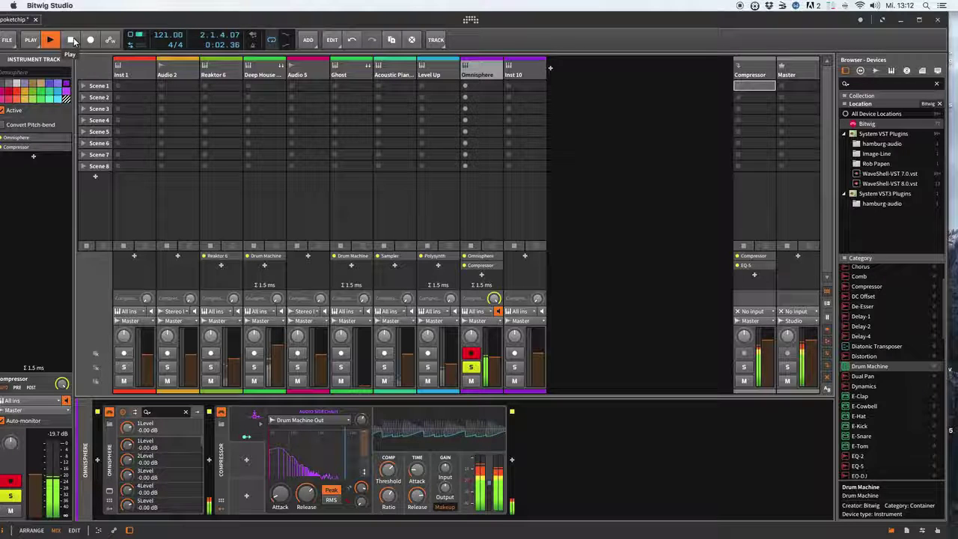
click(72, 40)
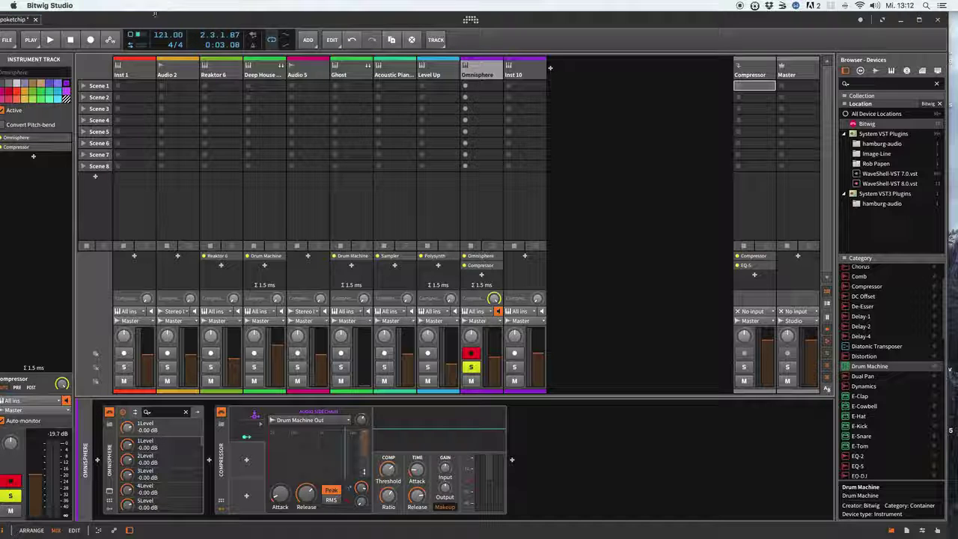
drag(155, 12, 171, 14)
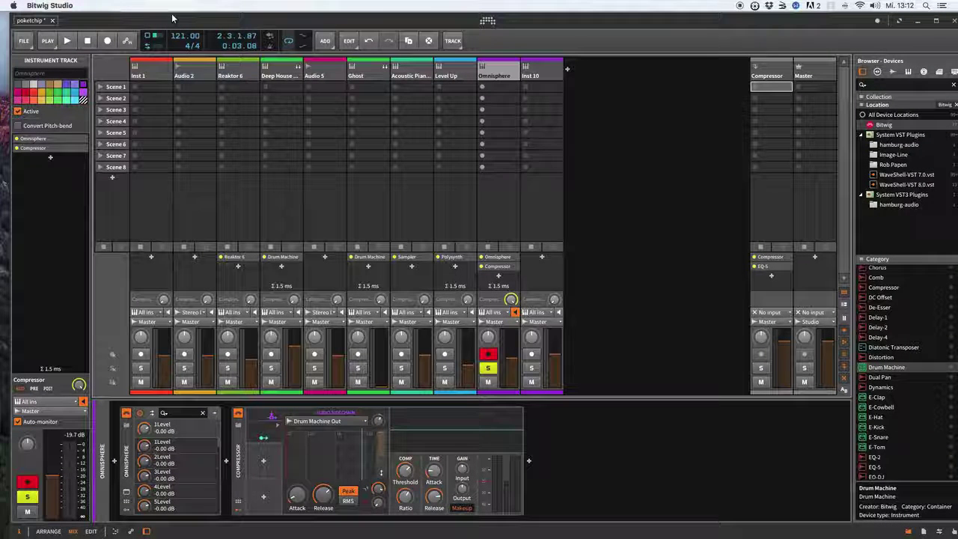